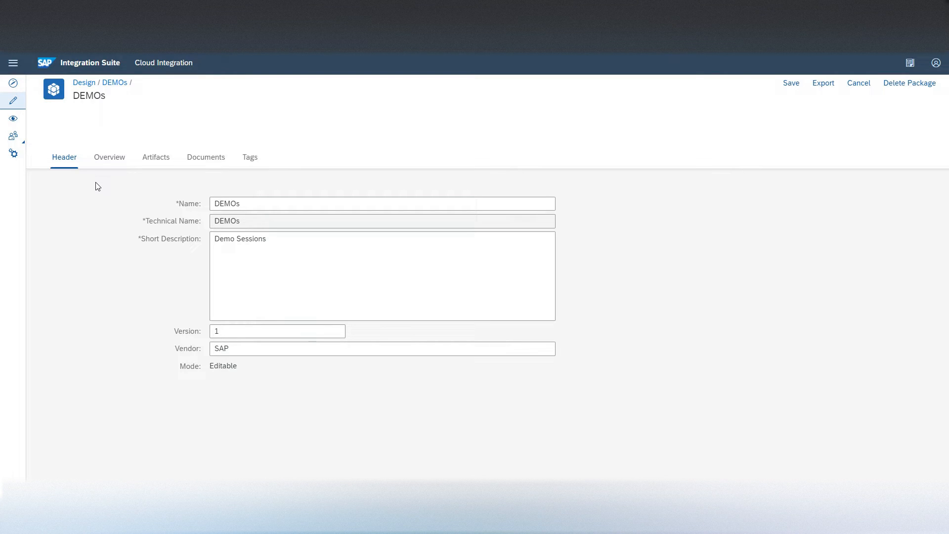
Create a new integration flow artifact named IF_CONTENT_MODIFIER_DEMO in the DEMOs package
{"action": "left_click", "coordinate": [157, 167]}
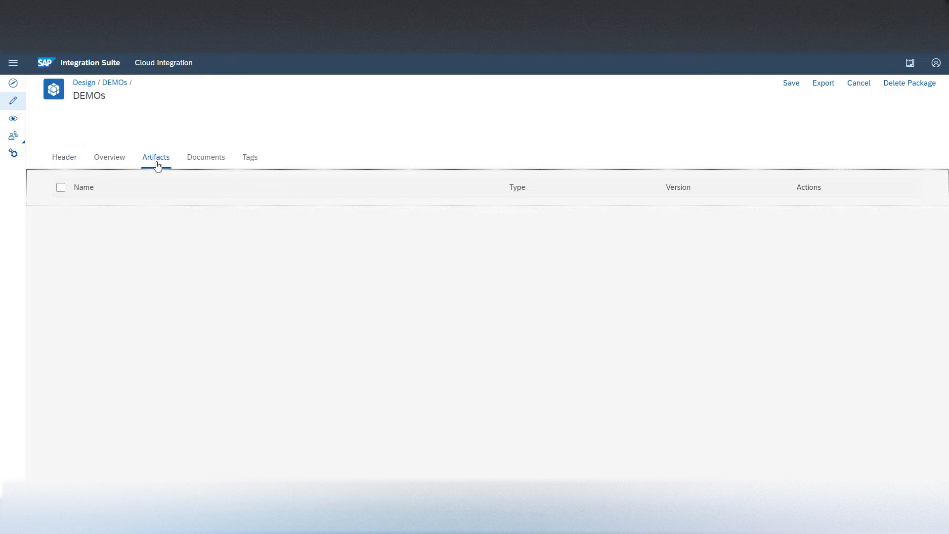
{"action": "left_click", "coordinate": [608, 190]}
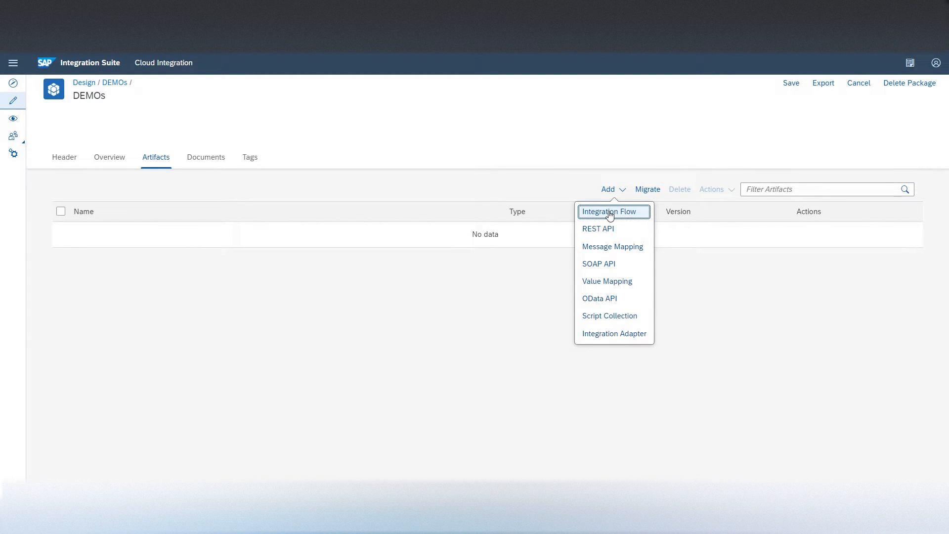
{"action": "left_click", "coordinate": [610, 213]}
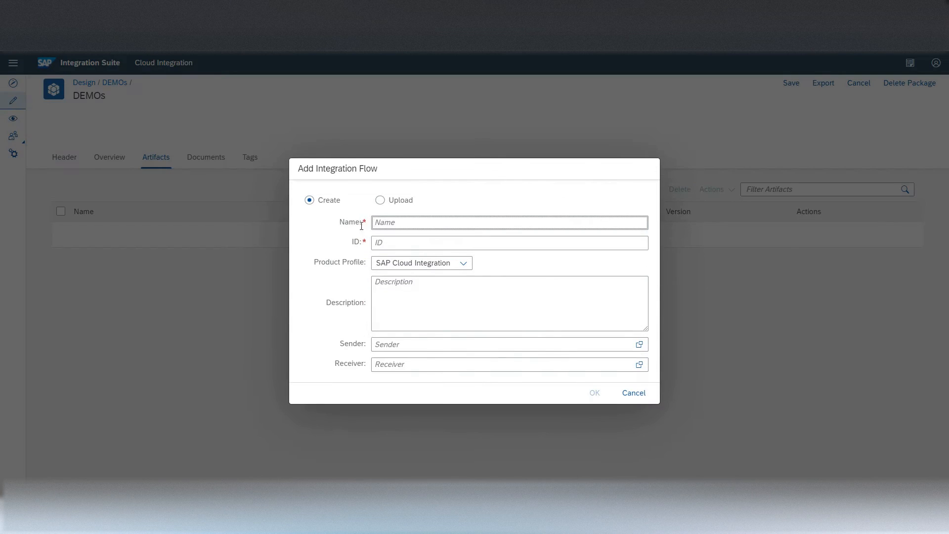
{"action": "type", "text": "IF_"}
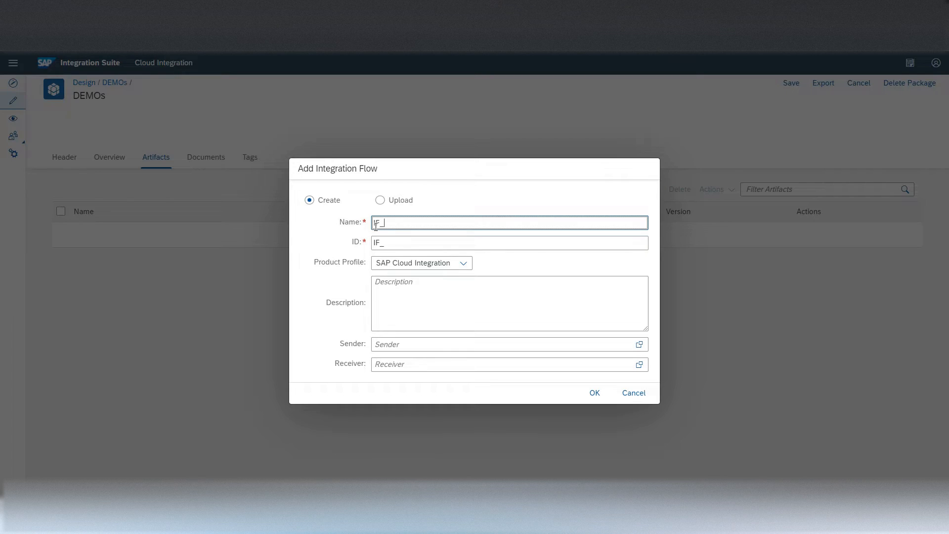
{"action": "type", "text": "C"}
{"action": "type", "text": "ONTROL"}
{"action": "key", "text": "BackSpace"}
{"action": "key", "text": "BackSpace"}
{"action": "key", "text": "BackSpace"}
{"action": "type", "text": "ENT_MODIFEIR"}
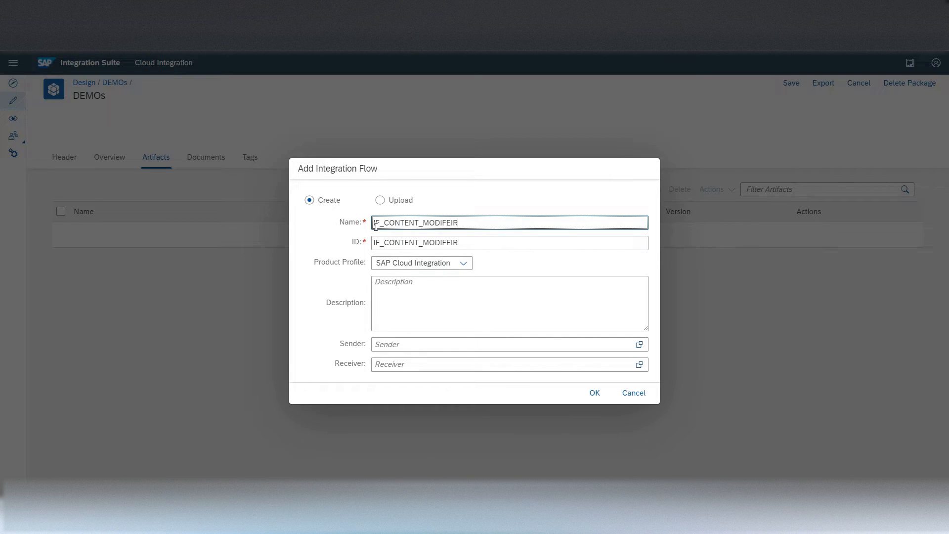
{"action": "key", "text": "BackSpace"}
{"action": "key", "text": "BackSpace"}
{"action": "key", "text": "BackSpace"}
{"action": "type", "text": "IER_DEMOP"}
{"action": "key", "text": "BackSpace"}
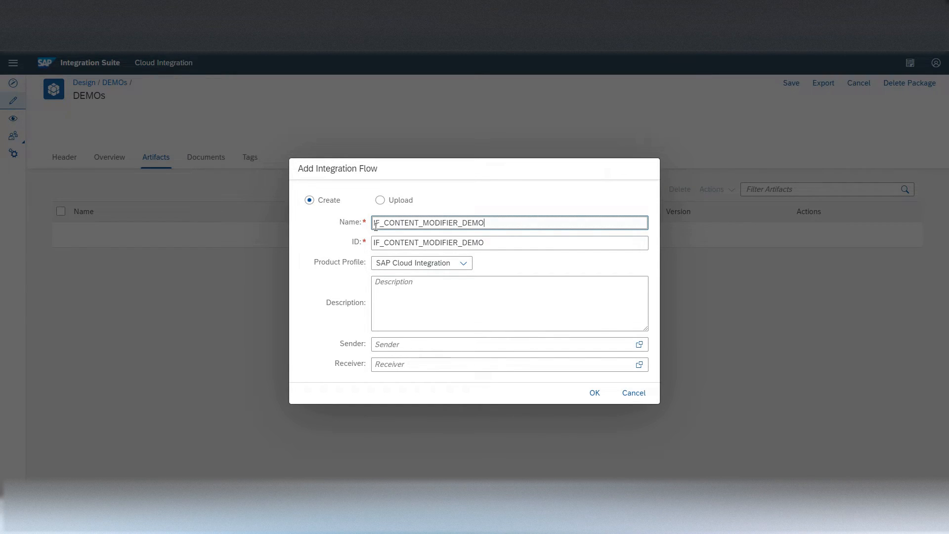
{"action": "left_click", "coordinate": [591, 397]}
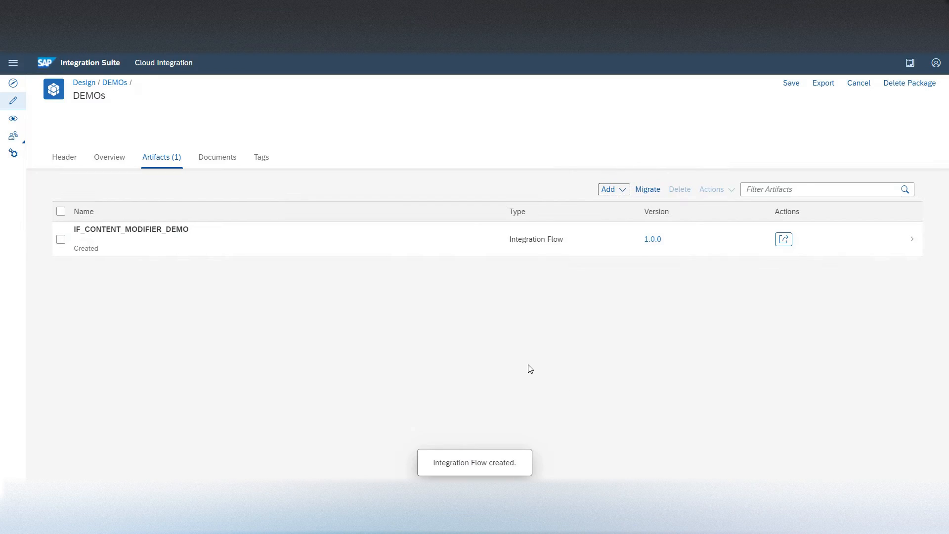
Open the IF_CONTENT_MODIFIER_DEMO flow in edit mode and delete its Receiver participant
{"action": "left_click", "coordinate": [134, 230]}
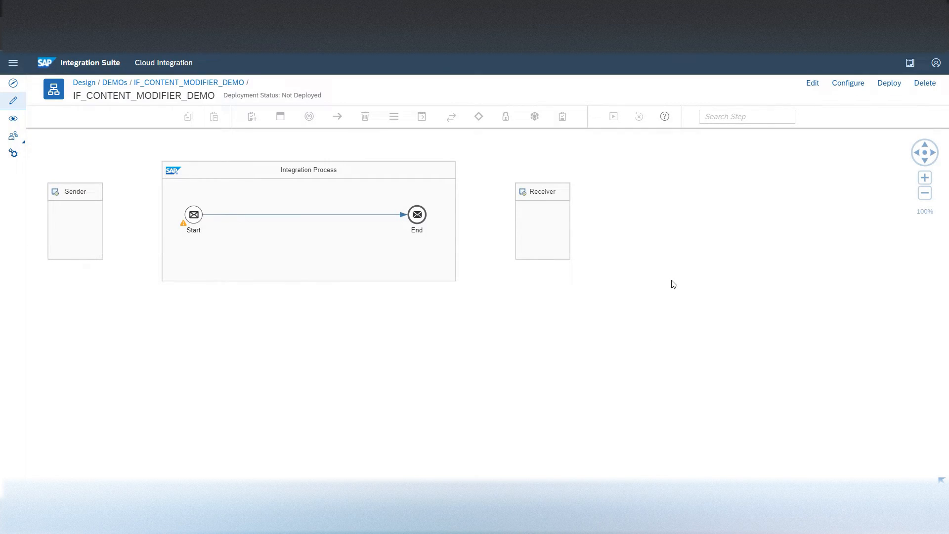
{"action": "left_click", "coordinate": [560, 227]}
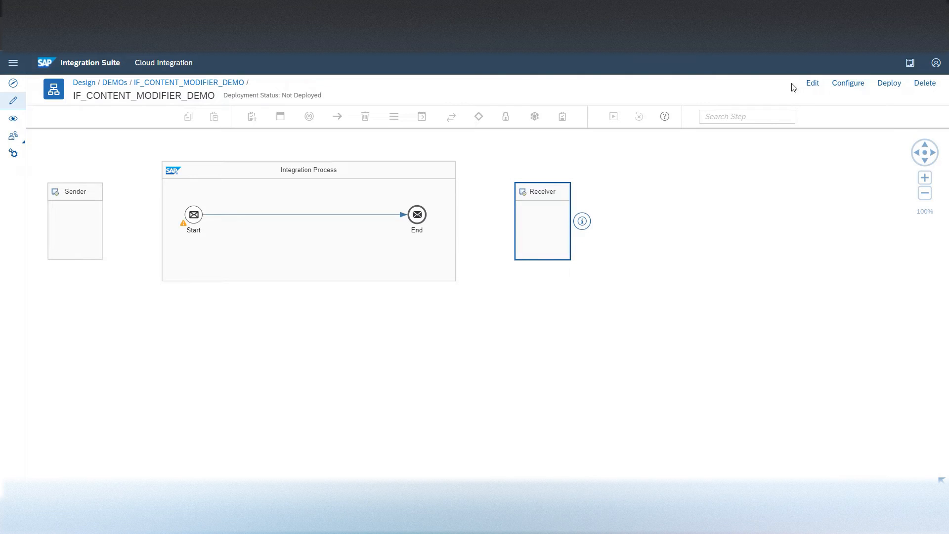
{"action": "left_click", "coordinate": [815, 84]}
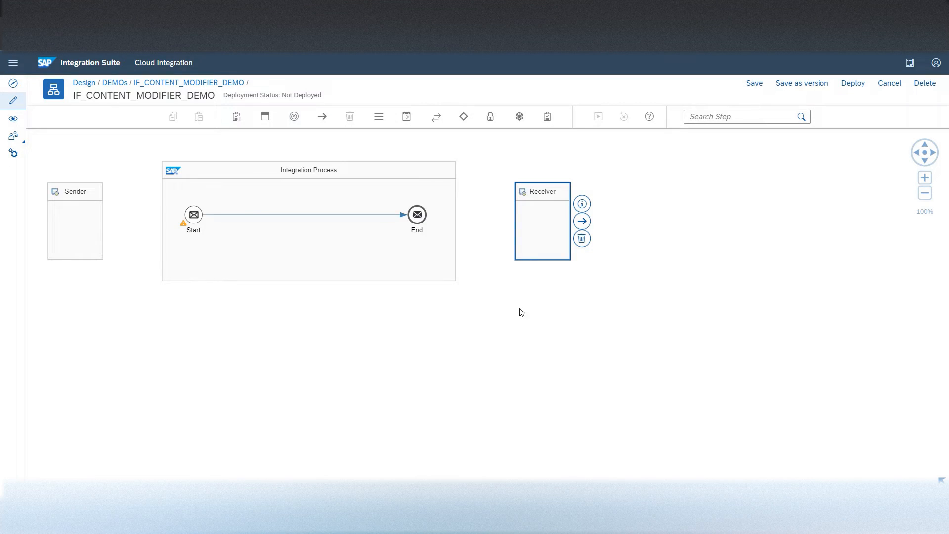
{"action": "left_click", "coordinate": [583, 239]}
Shift the Integration Process and Sender rightward on the canvas, and connect the Sender to the Start event with an HTTPS adapter
{"action": "left_click_drag", "start_coordinate": [356, 176], "coordinate": [606, 172]}
{"action": "left_click_drag", "start_coordinate": [74, 210], "coordinate": [282, 196]}
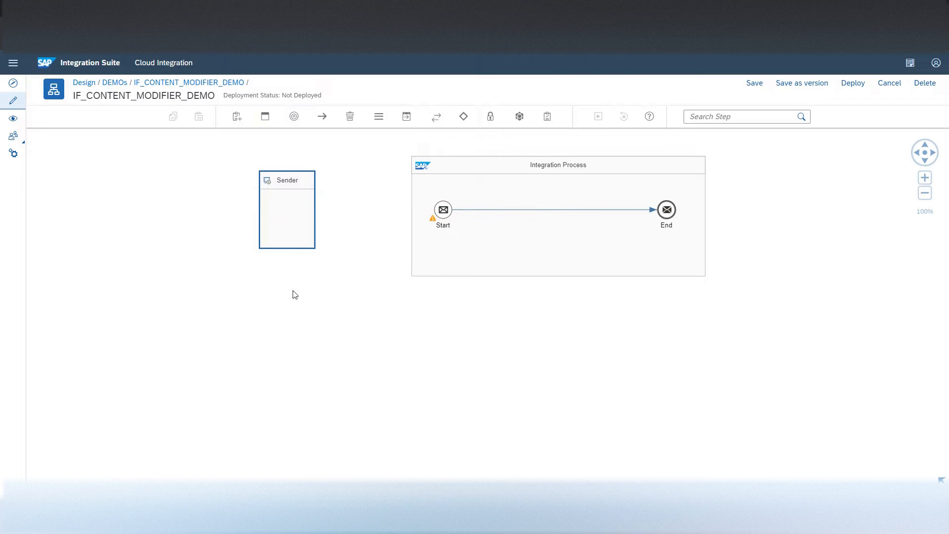
{"action": "left_click", "coordinate": [286, 221]}
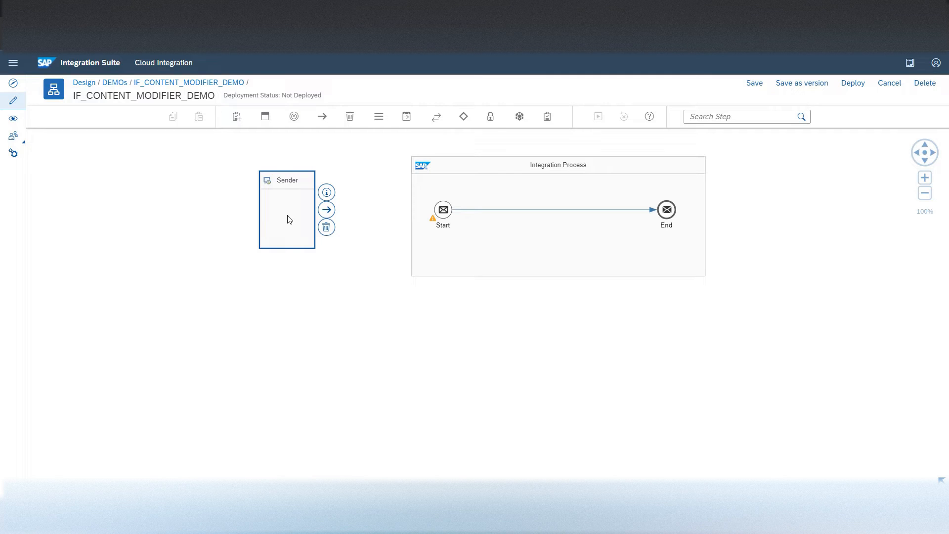
{"action": "left_click_drag", "start_coordinate": [325, 210], "coordinate": [441, 210]}
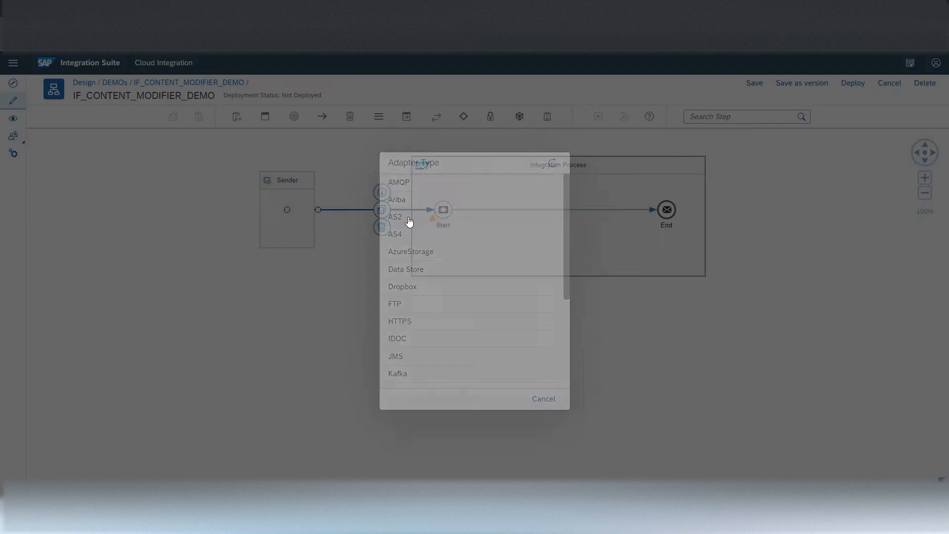
{"action": "left_click", "coordinate": [416, 328]}
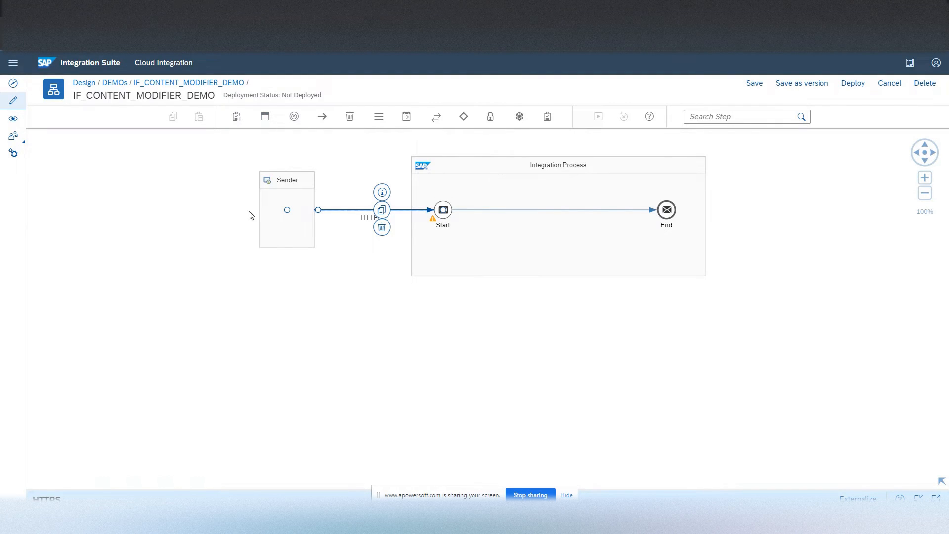
Set the HTTPS sender adapter's address to /content_modifier_test and disable its CSRF protection
{"action": "left_click_drag", "start_coordinate": [287, 489], "coordinate": [287, 327]}
{"action": "left_click", "coordinate": [117, 361]}
{"action": "left_click", "coordinate": [217, 413]}
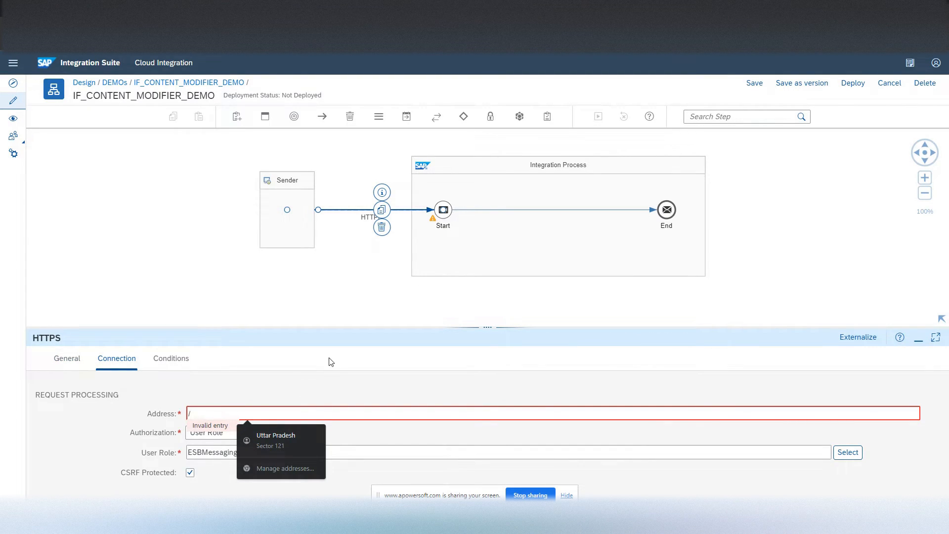
{"action": "left_click", "coordinate": [332, 386]}
{"action": "left_click", "coordinate": [235, 410]}
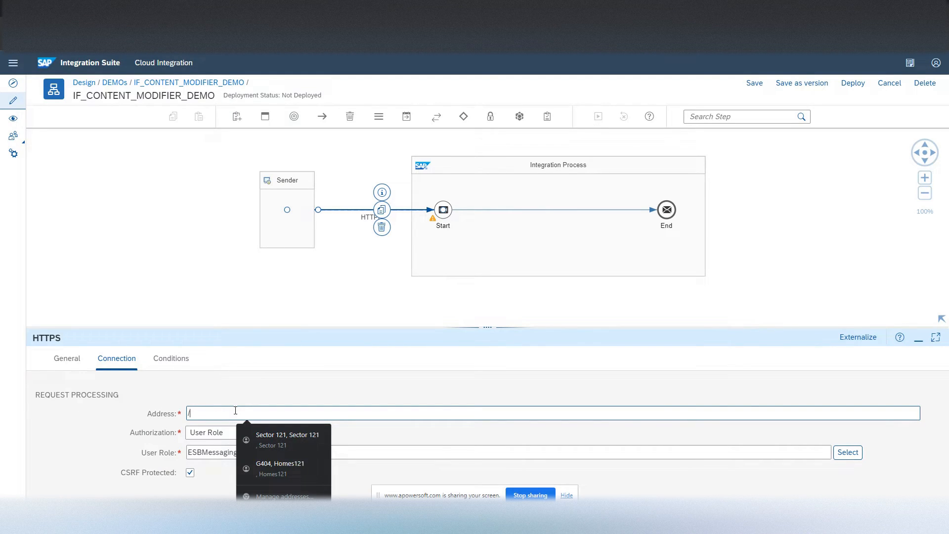
{"action": "type", "text": "c"}
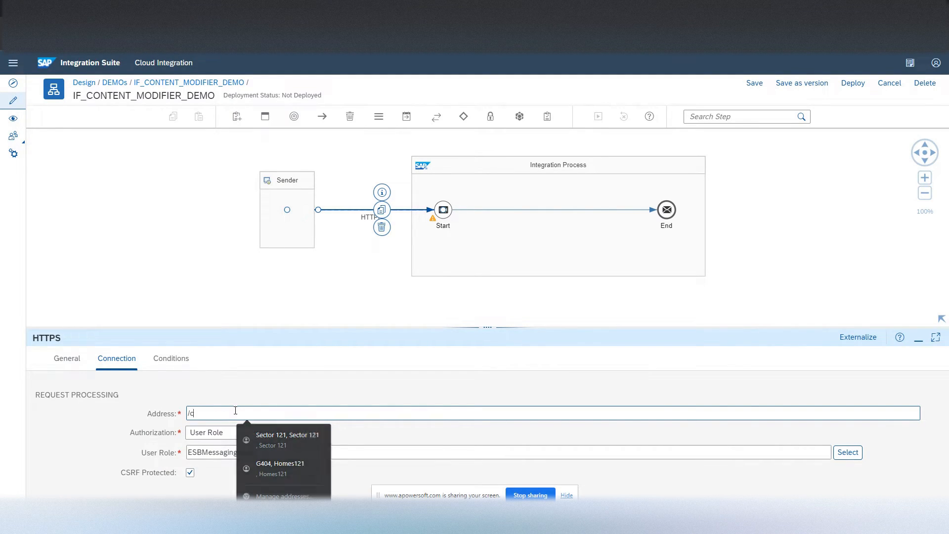
{"action": "type", "text": "ontent_"}
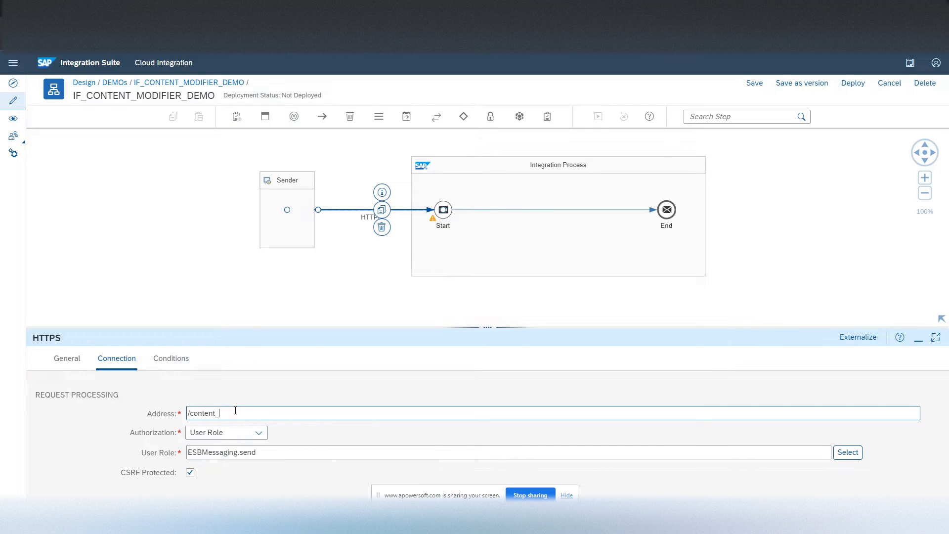
{"action": "type", "text": "modifier_test"}
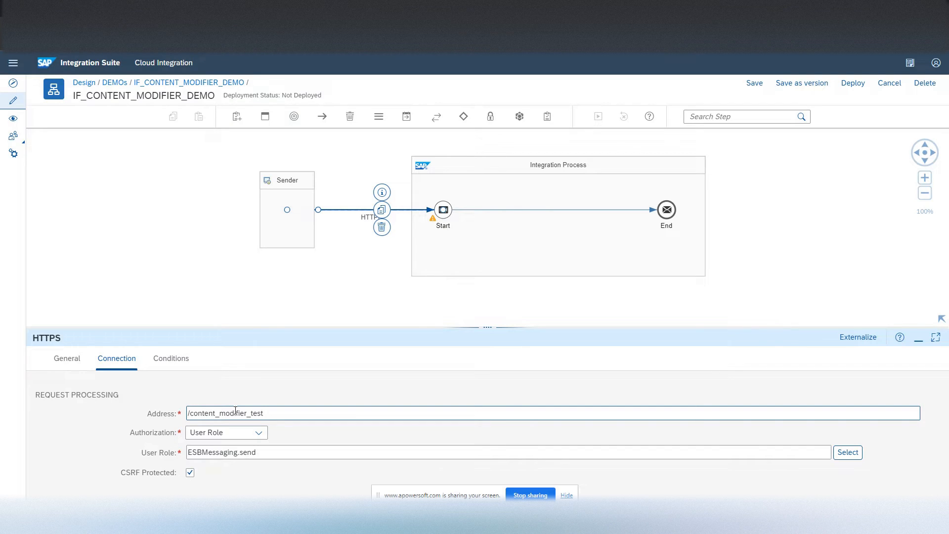
{"action": "left_click", "coordinate": [191, 473]}
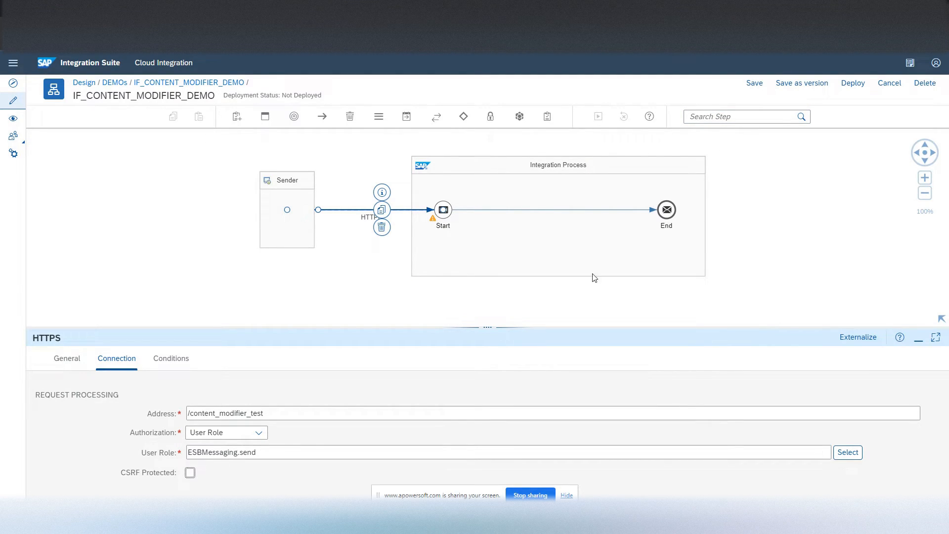
{"action": "left_click", "coordinate": [705, 117]}
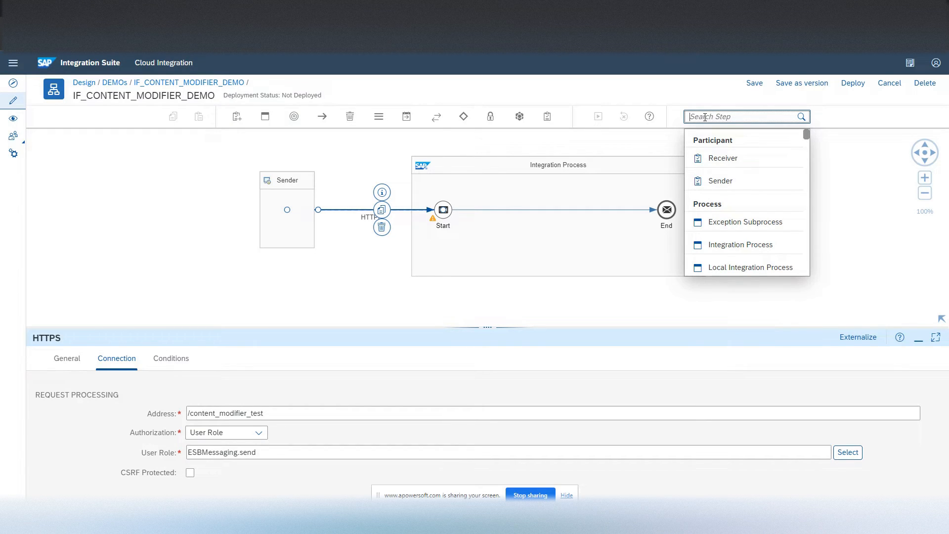
{"action": "type", "text": "cont"}
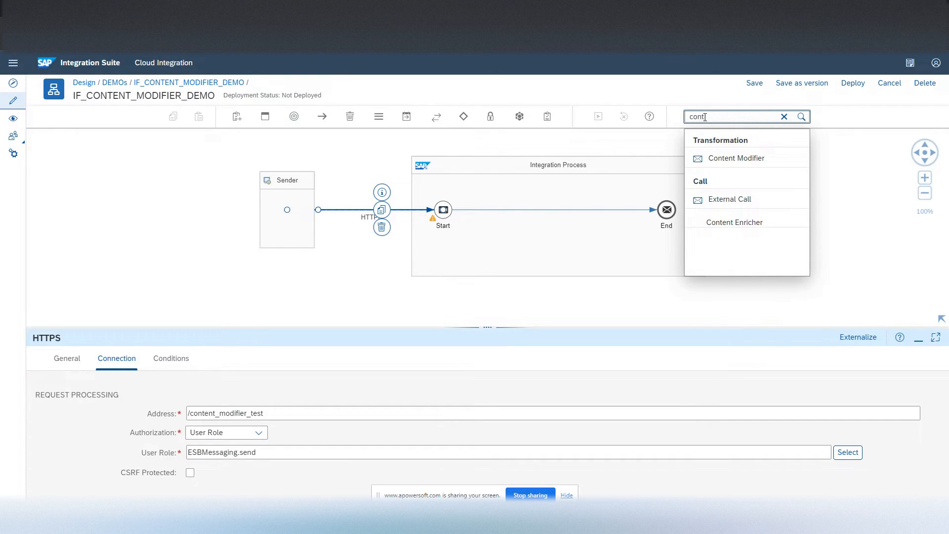
{"action": "left_click", "coordinate": [784, 116]}
{"action": "left_click", "coordinate": [865, 201]}
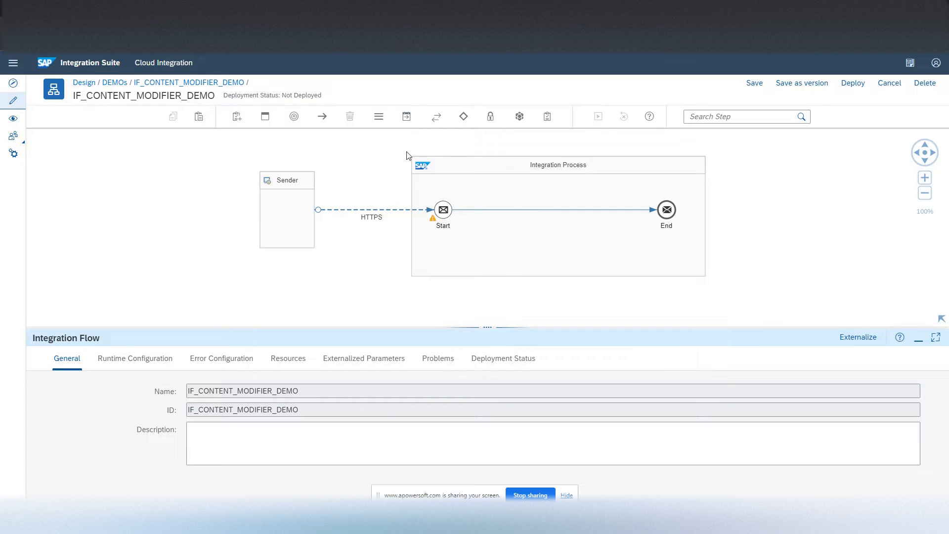
Insert a Content Modifier transformation step on the connection between Start and End
{"action": "left_click", "coordinate": [406, 118]}
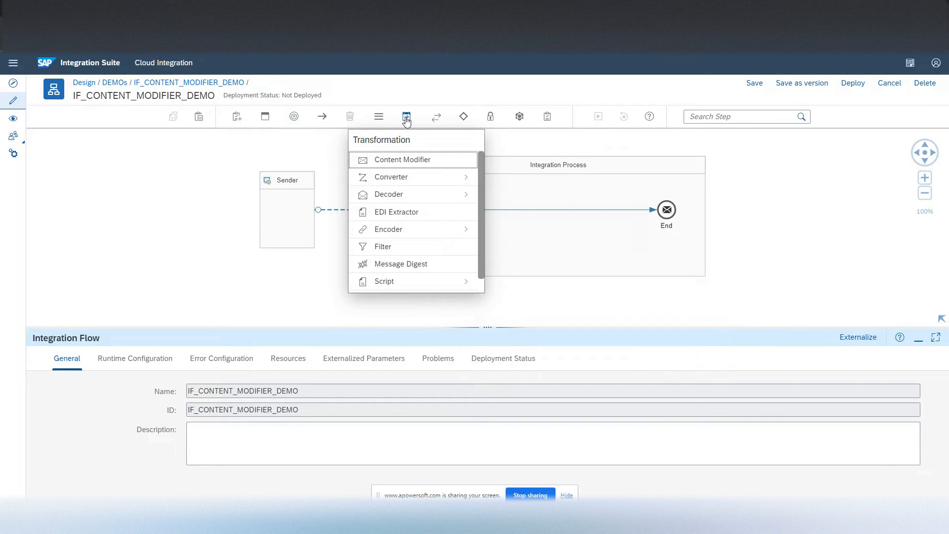
{"action": "left_click", "coordinate": [401, 161]}
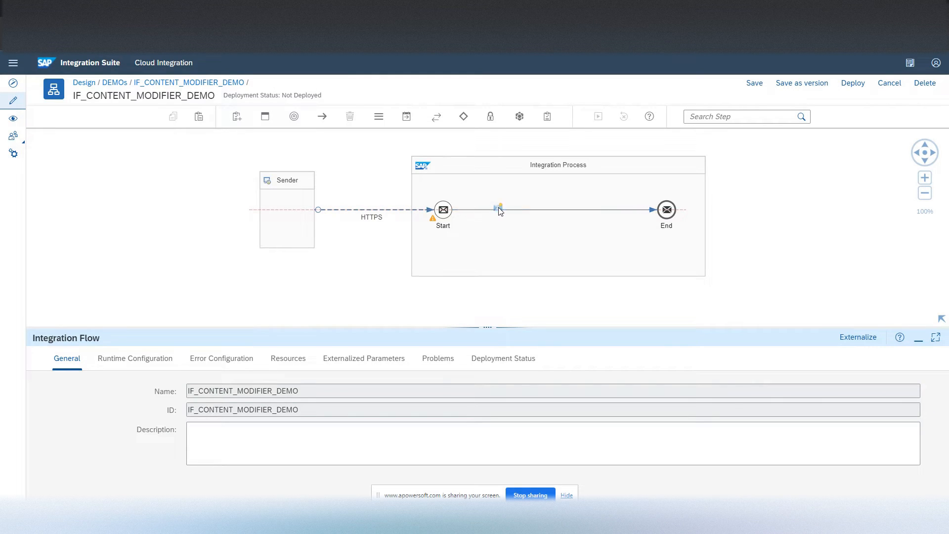
{"action": "left_click", "coordinate": [501, 212]}
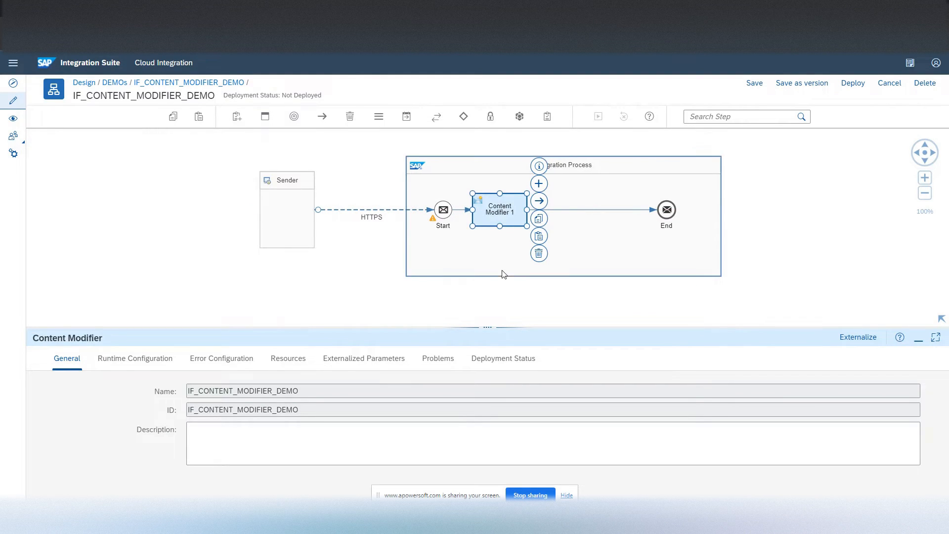
Rename the Content Modifier step as CM_Change Body
{"action": "left_click", "coordinate": [170, 395]}
{"action": "key", "text": "ctrl+a"}
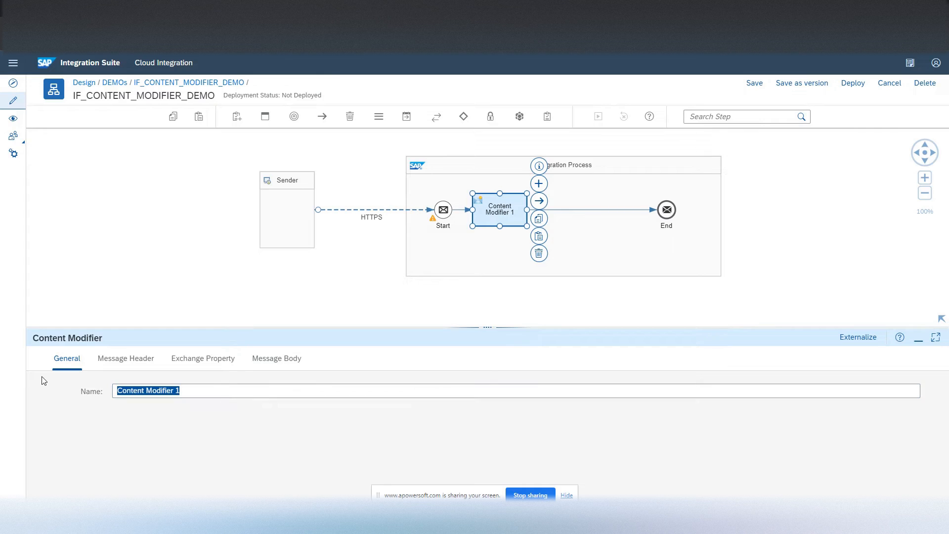
{"action": "type", "text": "CM_"}
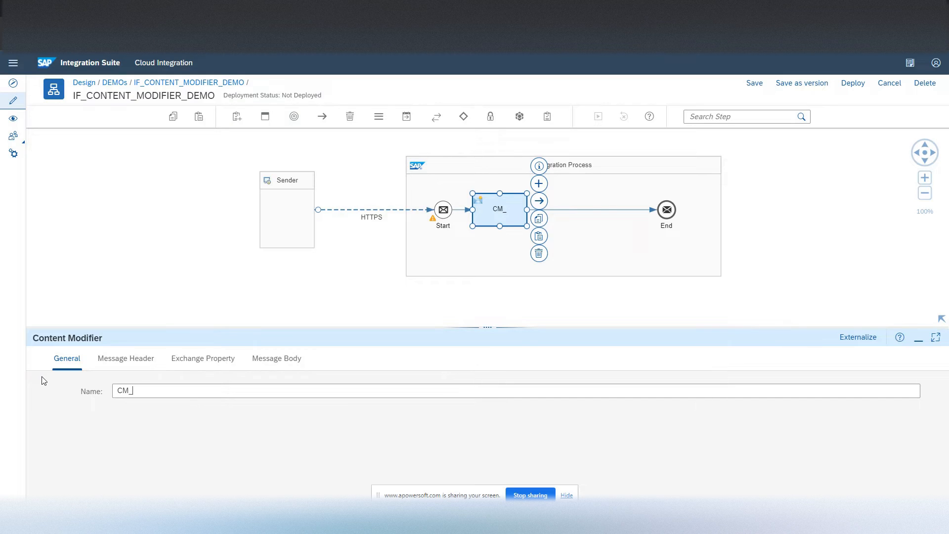
{"action": "type", "text": "Change Body"}
{"action": "left_click", "coordinate": [363, 296]}
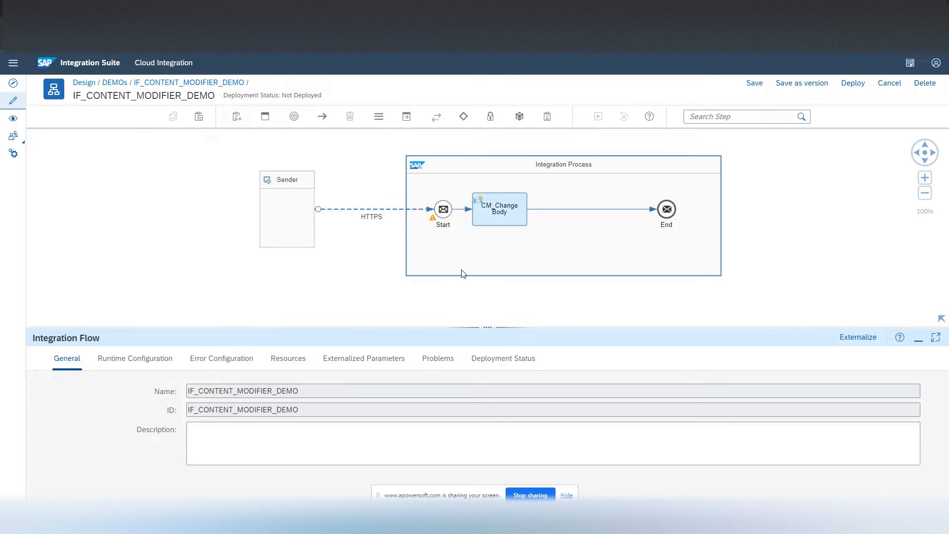
Review the General, Message Header, Exchange Property and Message Body settings of the CM_Change Body step
{"action": "left_click", "coordinate": [501, 212]}
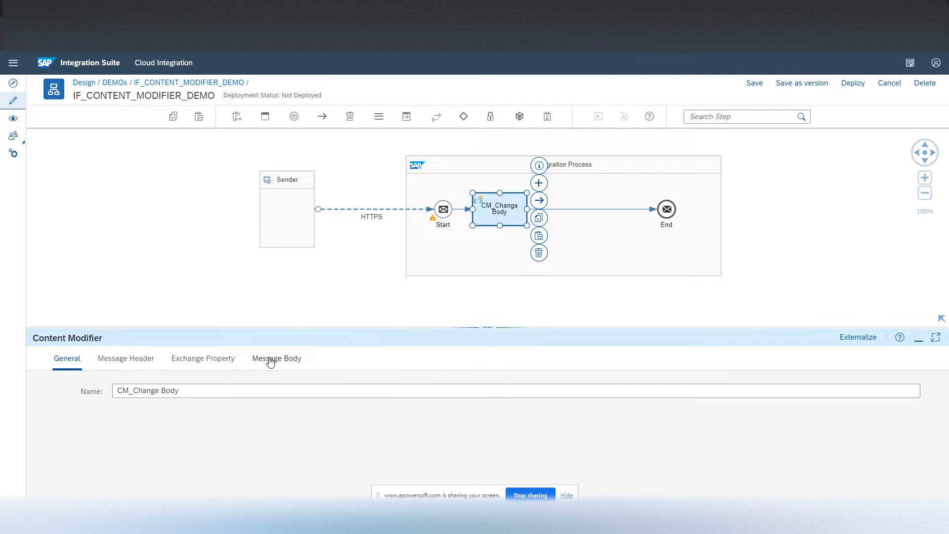
{"action": "left_click", "coordinate": [271, 360]}
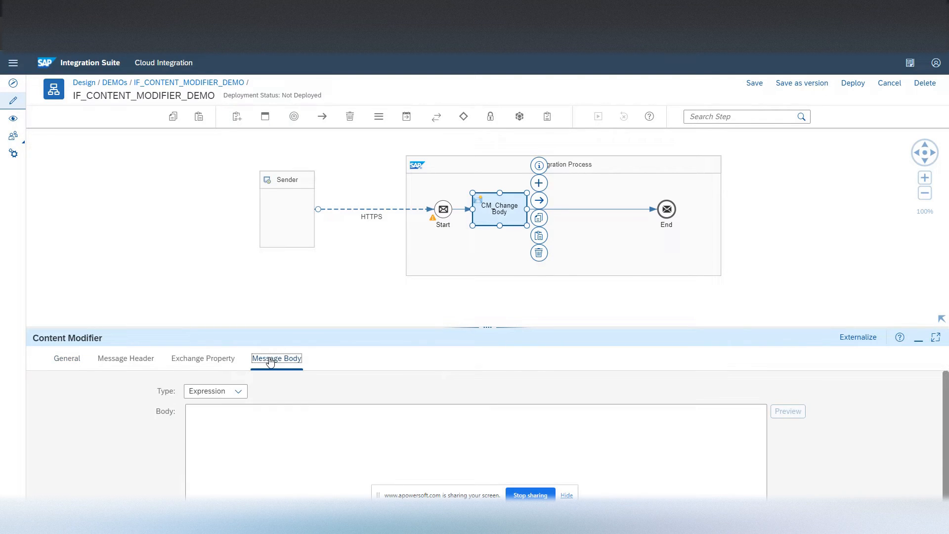
{"action": "left_click", "coordinate": [188, 360]}
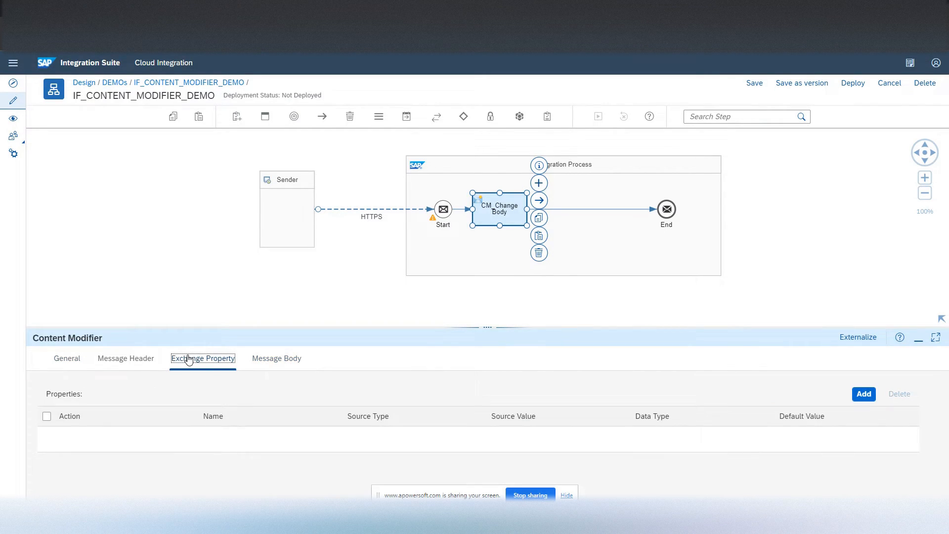
{"action": "left_click", "coordinate": [123, 366]}
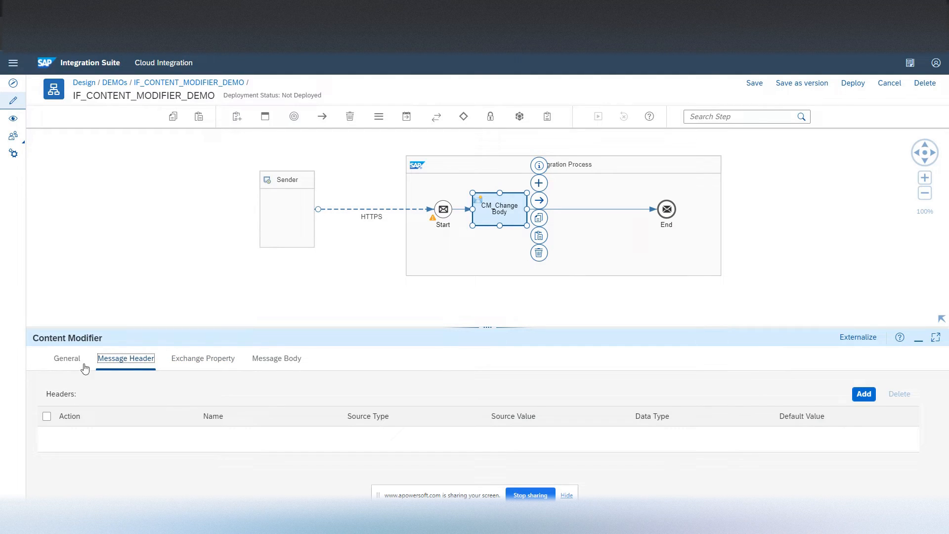
{"action": "left_click", "coordinate": [58, 365]}
{"action": "left_click", "coordinate": [130, 367]}
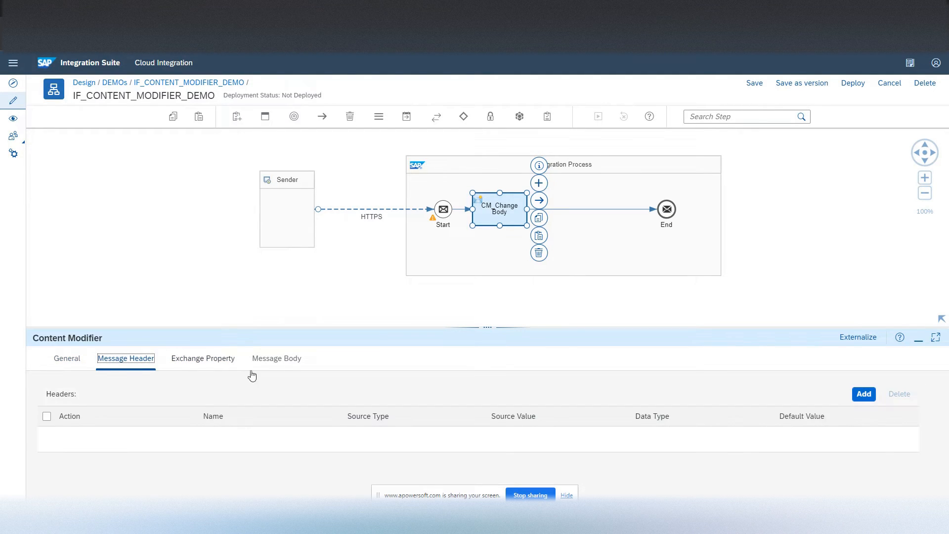
{"action": "left_click", "coordinate": [276, 366]}
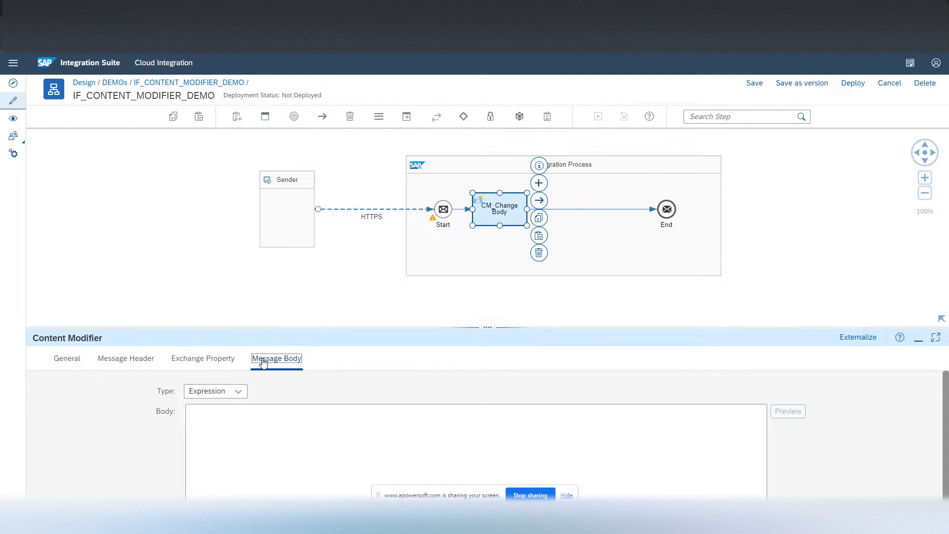
Set the message body of the CM_Change Body step to "Hello World !"
{"action": "left_click", "coordinate": [205, 365]}
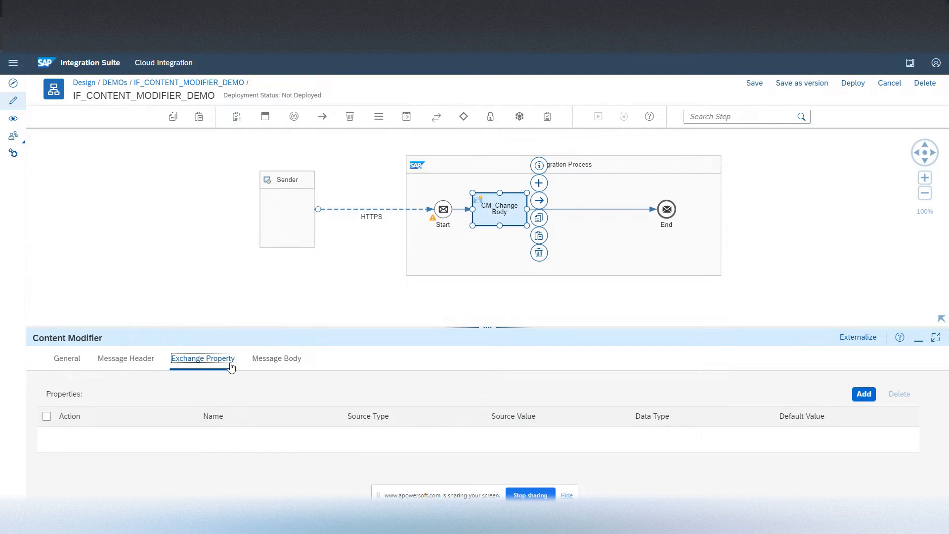
{"action": "left_click", "coordinate": [121, 370]}
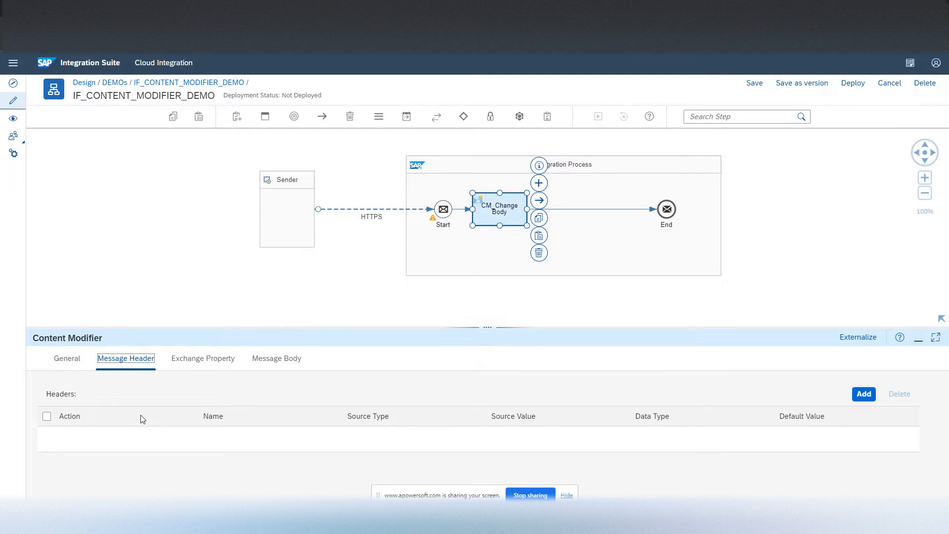
{"action": "left_click", "coordinate": [290, 360]}
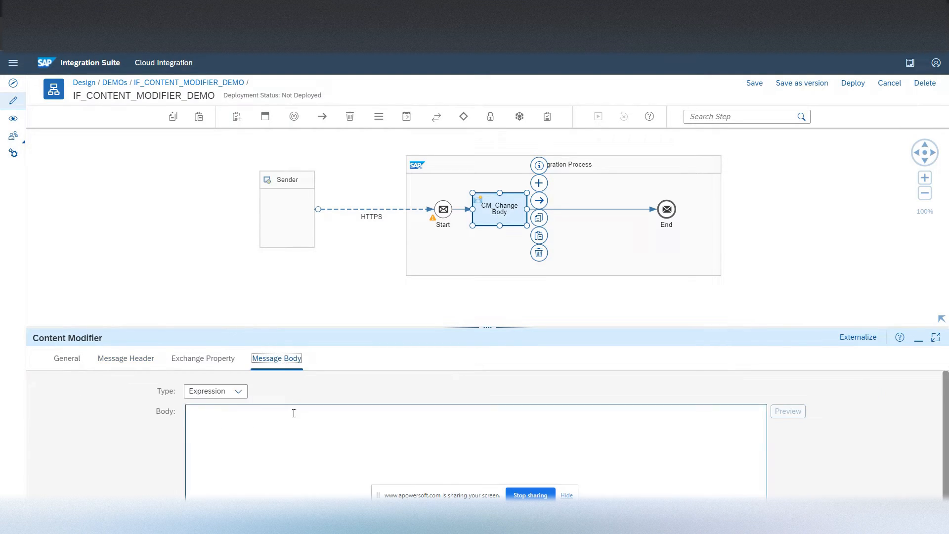
{"action": "left_click", "coordinate": [296, 414]}
{"action": "type", "text": "Hello World !"}
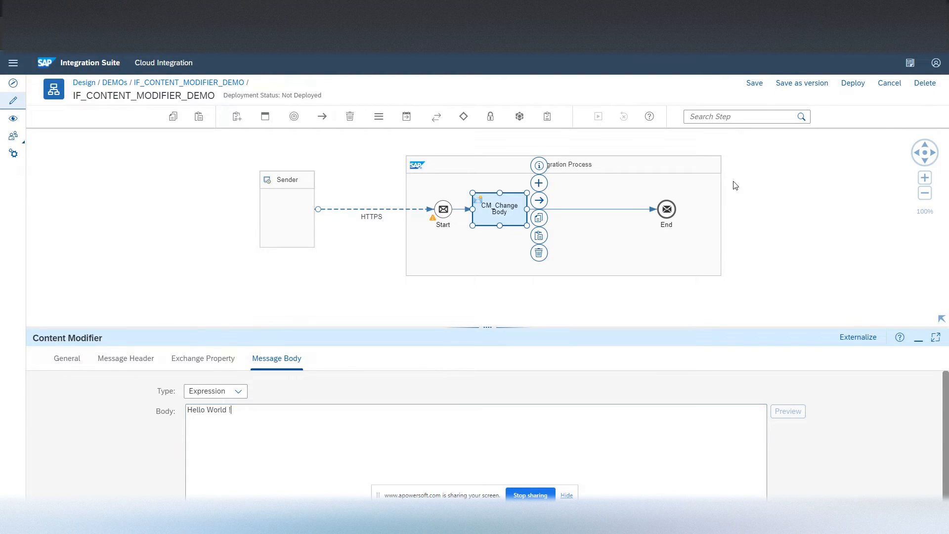
Save the IF_CONTENT_MODIFIER_DEMO integration flow and deploy it to the SAP Cloud Integration product profile
{"action": "left_click", "coordinate": [754, 83]}
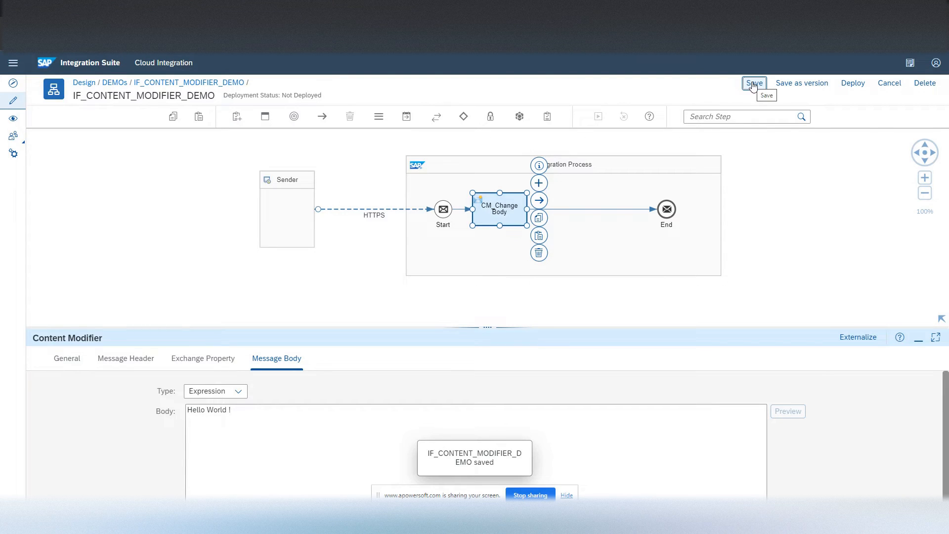
{"action": "left_click", "coordinate": [852, 84]}
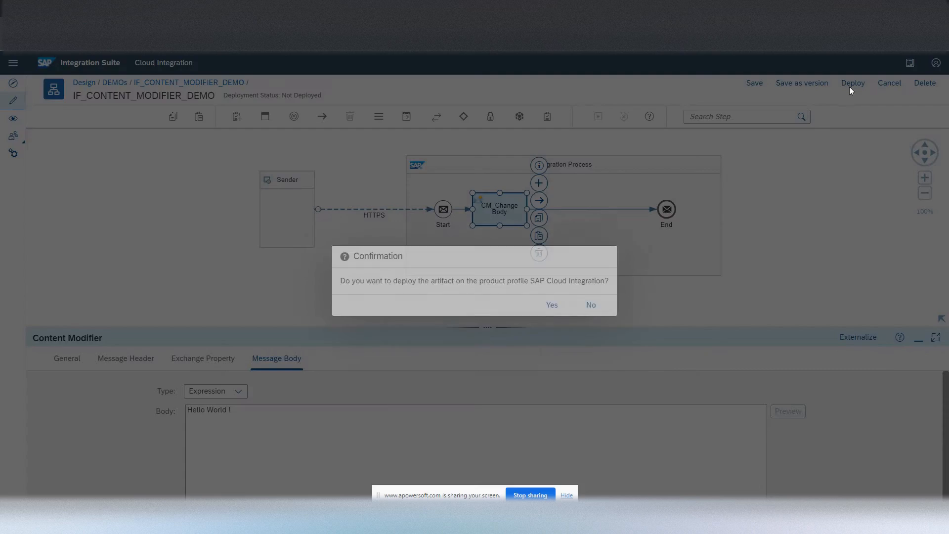
{"action": "left_click", "coordinate": [553, 305]}
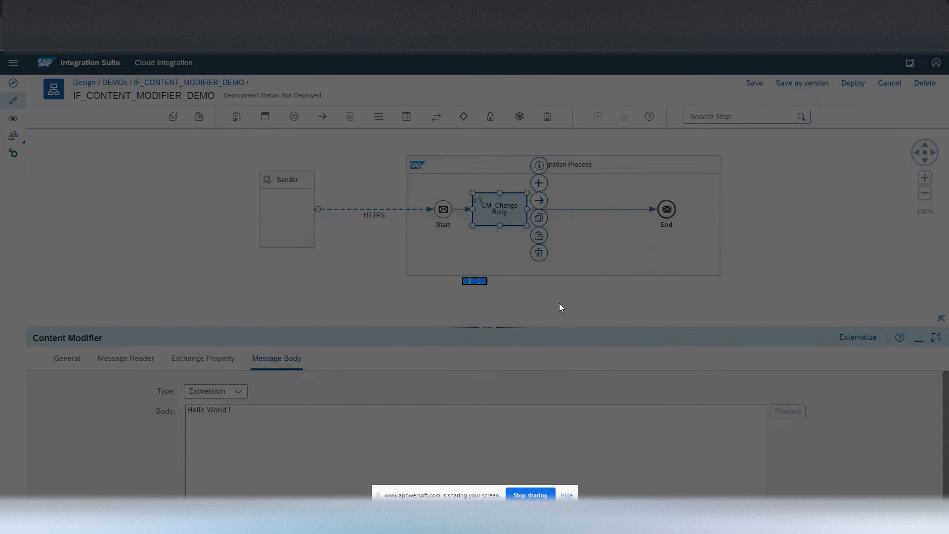
{"action": "left_click", "coordinate": [560, 306]}
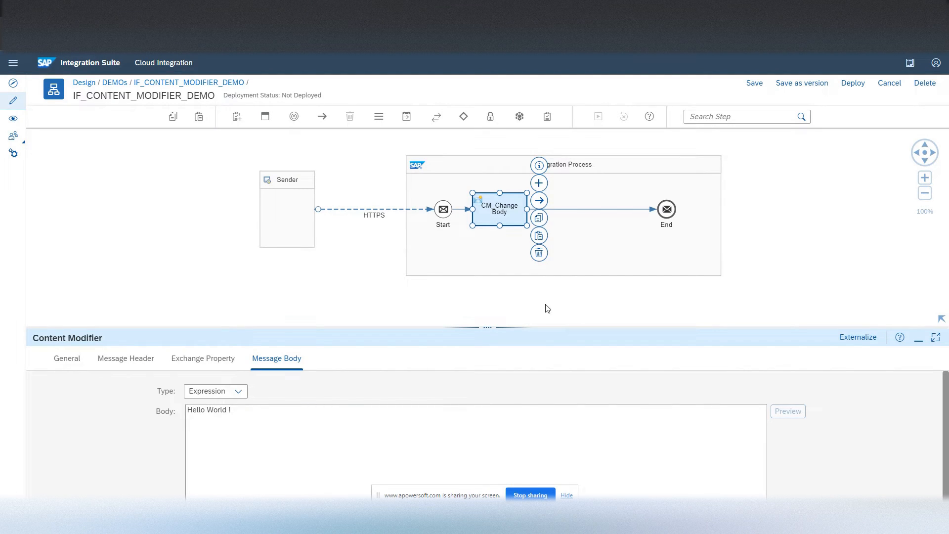
Copy the HTTPS sender adapter's address, switch to Postman and replace the URL ending of the CONTENT MODIFIER request with /content_modifier_test
{"action": "left_click", "coordinate": [352, 210]}
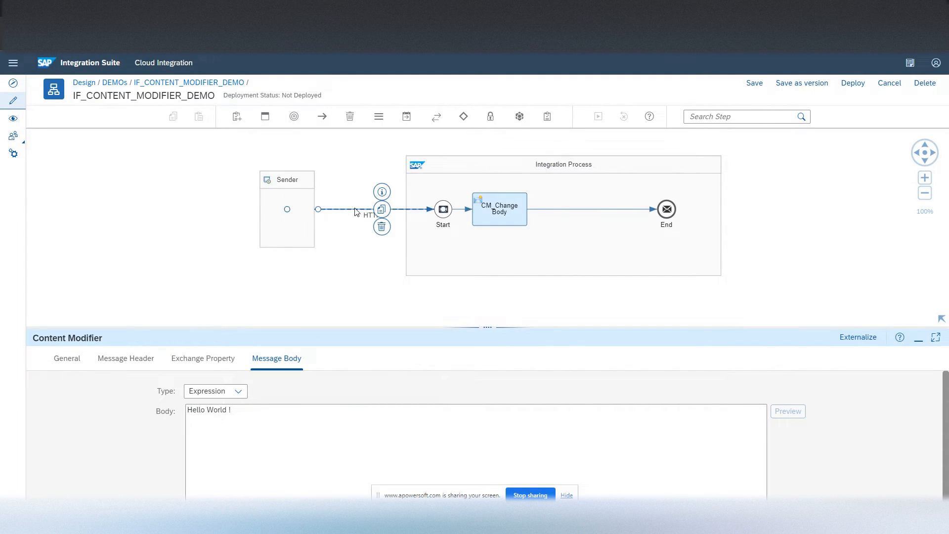
{"action": "left_click", "coordinate": [117, 358]}
{"action": "left_click_drag", "start_coordinate": [280, 412], "coordinate": [31, 402]}
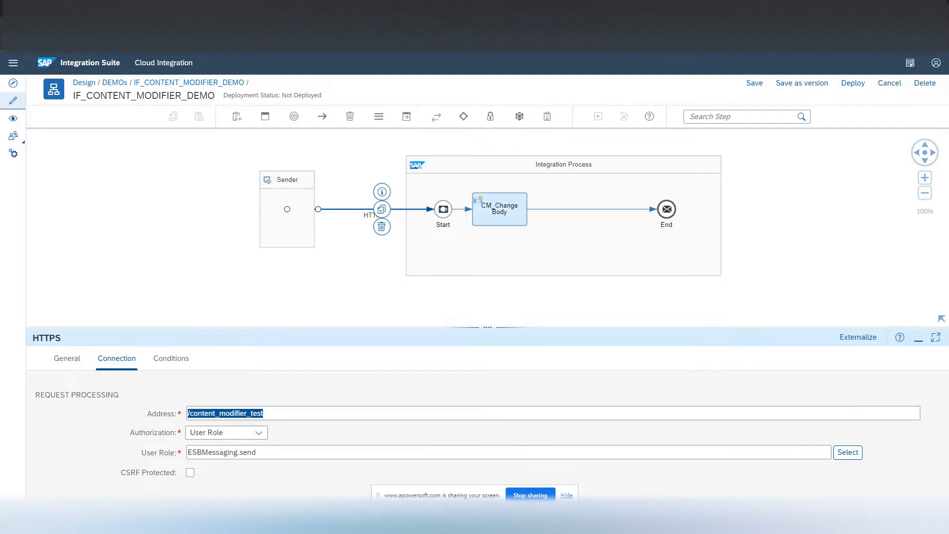
{"action": "key", "text": "alt+Tab"}
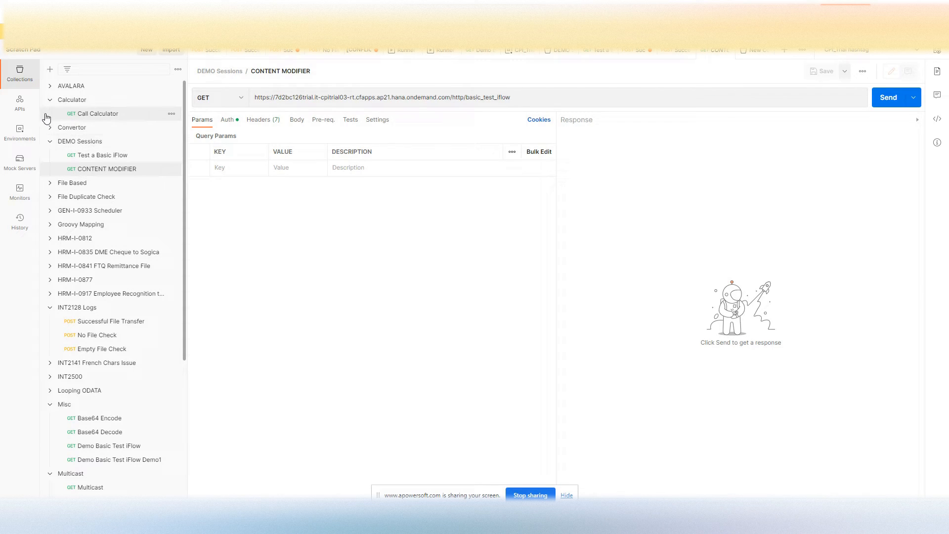
{"action": "left_click", "coordinate": [539, 101]}
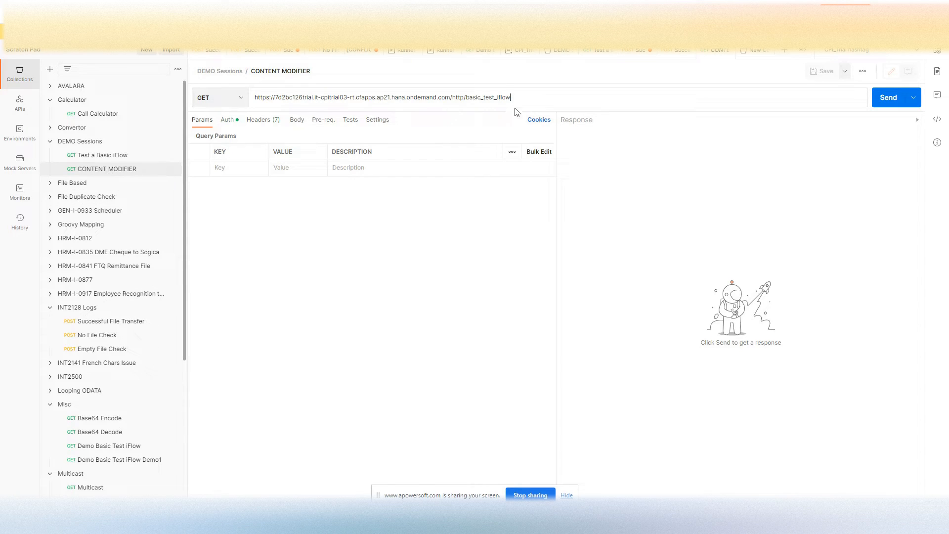
{"action": "left_click_drag", "start_coordinate": [519, 98], "coordinate": [465, 100]}
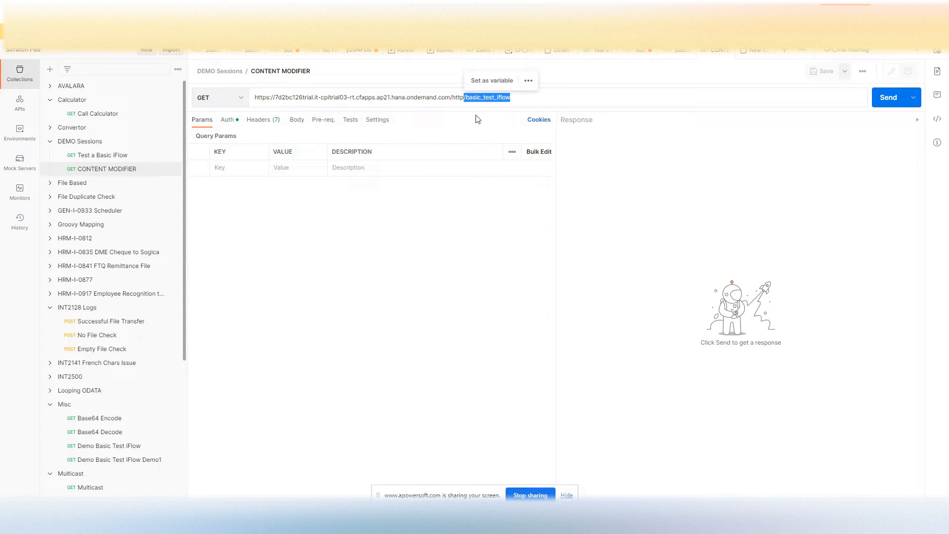
{"action": "key", "text": "ctrl+v"}
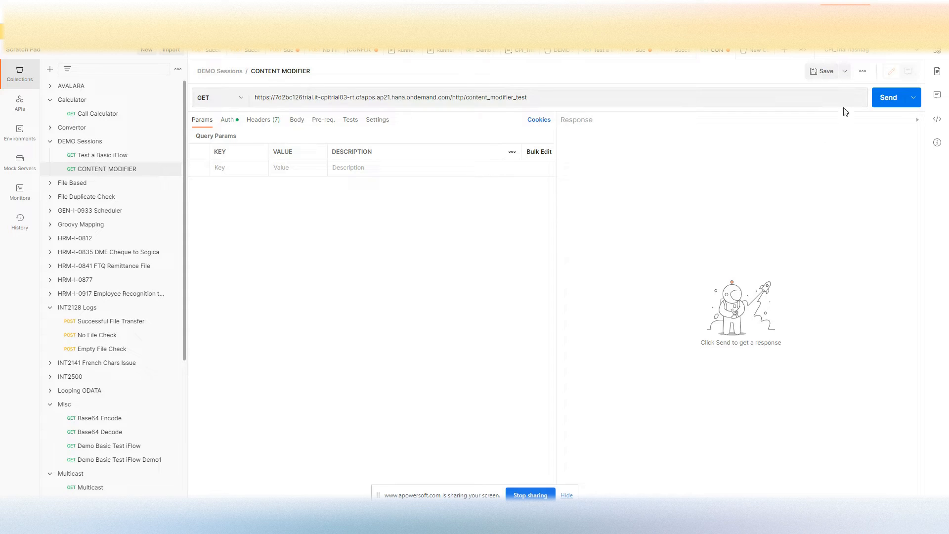
Save and send the CONTENT MODIFIER request, and check its authorization and header settings
{"action": "left_click", "coordinate": [820, 72]}
{"action": "left_click", "coordinate": [880, 105]}
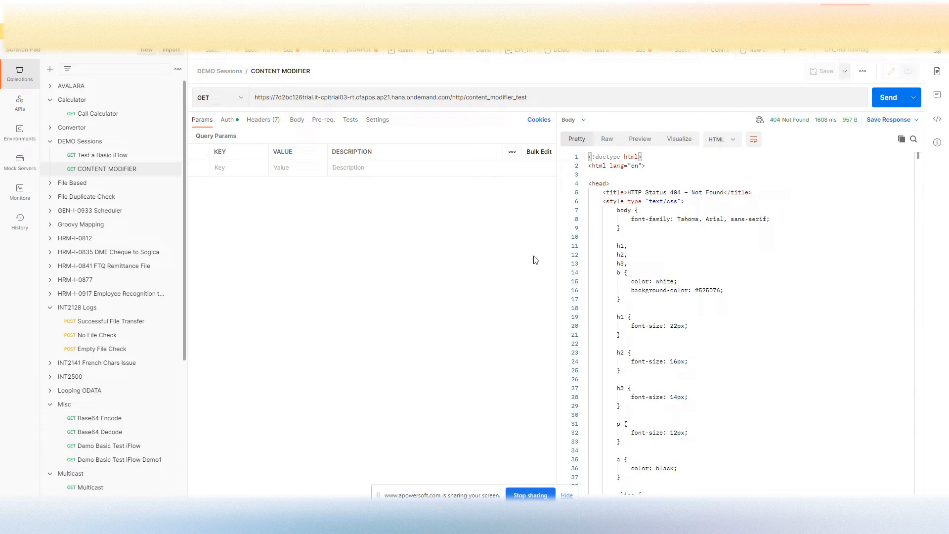
{"action": "left_click", "coordinate": [223, 126]}
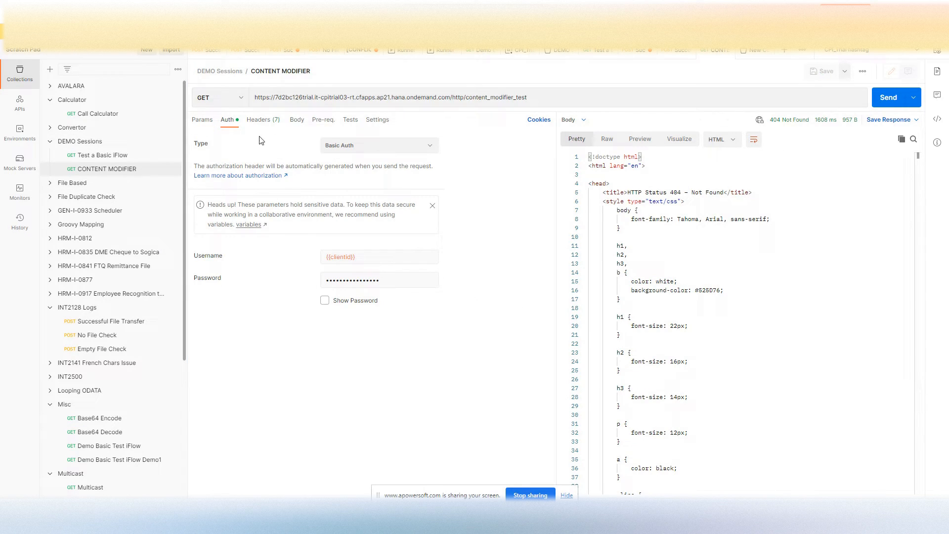
{"action": "left_click", "coordinate": [255, 121]}
Switch to SAP Integration Suite and open the list of all deployed integration content from the monitoring overview in a duplicated browser tab
{"action": "key", "text": "alt+Tab"}
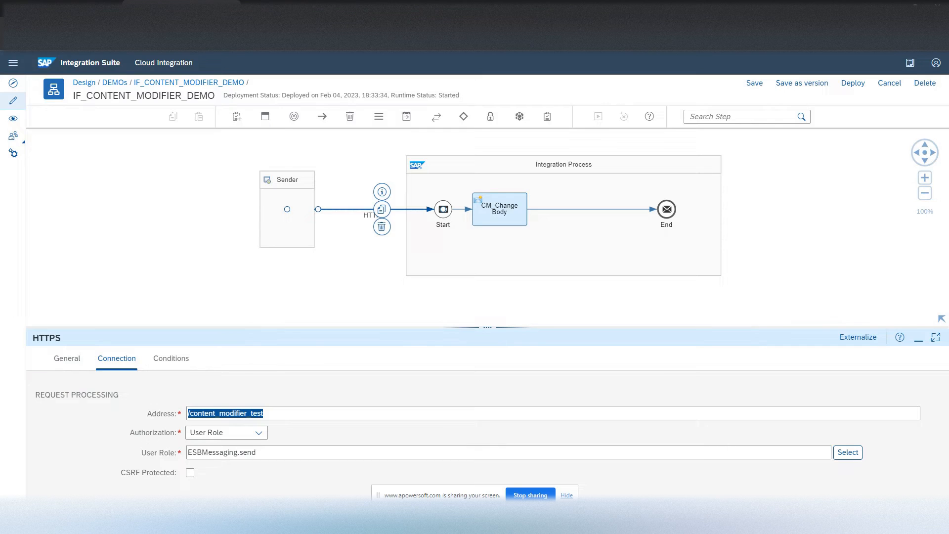
{"action": "right_click", "coordinate": [169, 11]}
{"action": "left_click", "coordinate": [203, 86]}
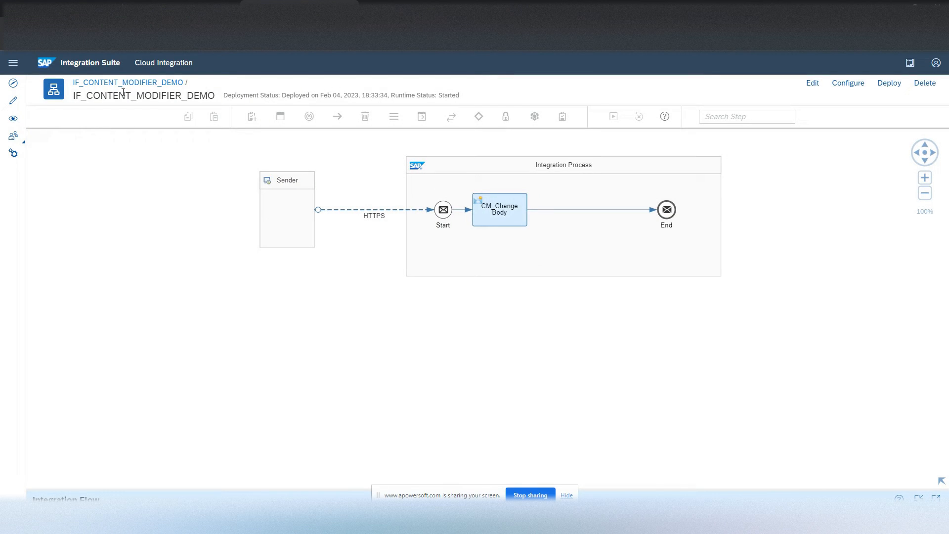
{"action": "left_click", "coordinate": [14, 121]}
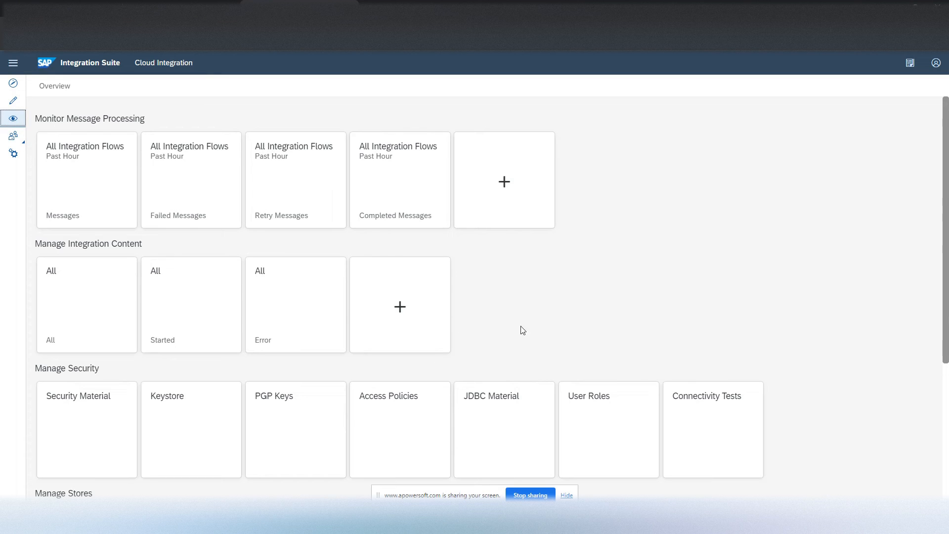
{"action": "left_click", "coordinate": [84, 293]}
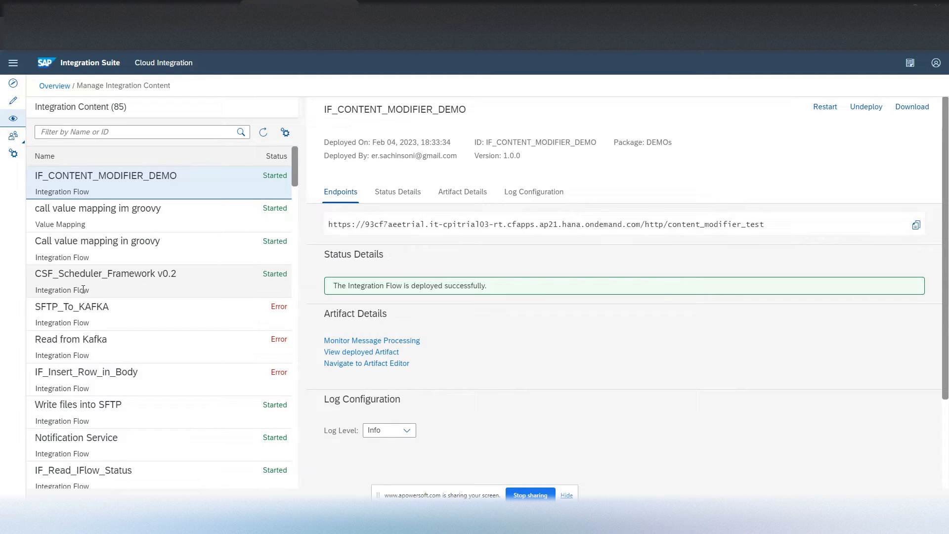
Compare the IF_CONTENT_MODIFIER_DEMO endpoint with the request URL in Postman and copy the deployed endpoint address
{"action": "key", "text": "alt+Tab"}
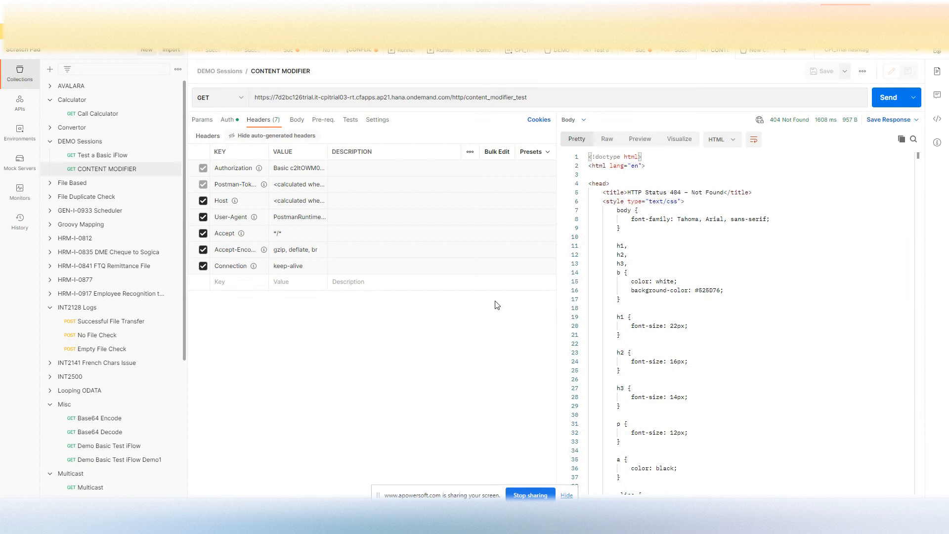
{"action": "key", "text": "alt+Tab"}
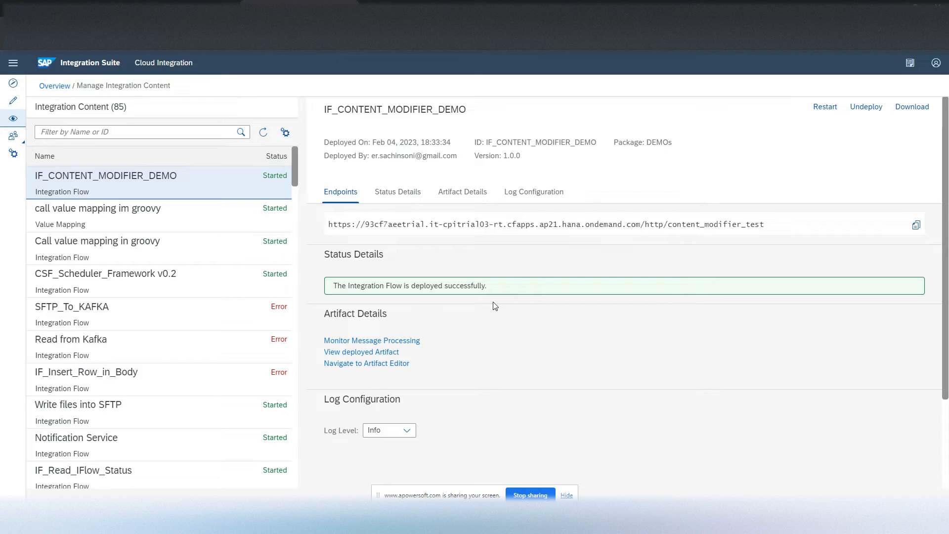
{"action": "key", "text": "alt+Tab"}
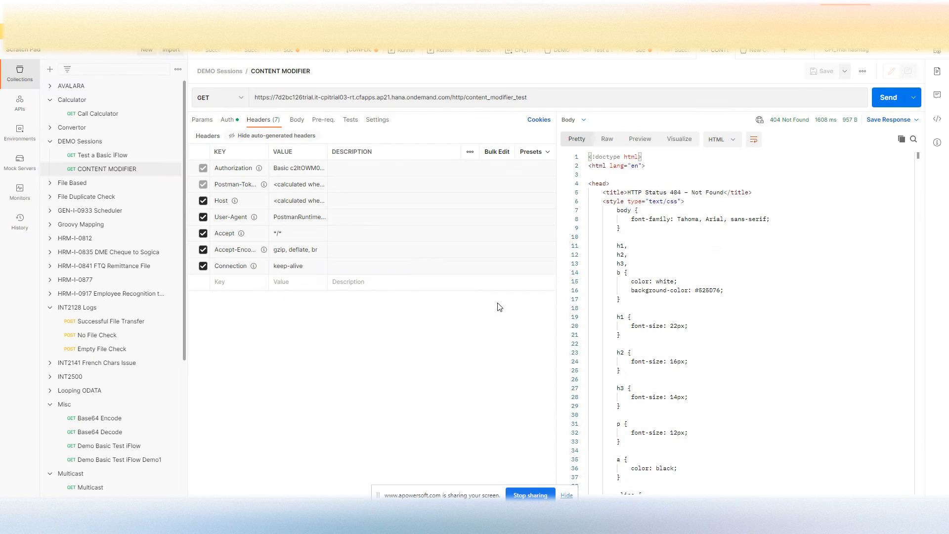
{"action": "key", "text": "alt+Tab"}
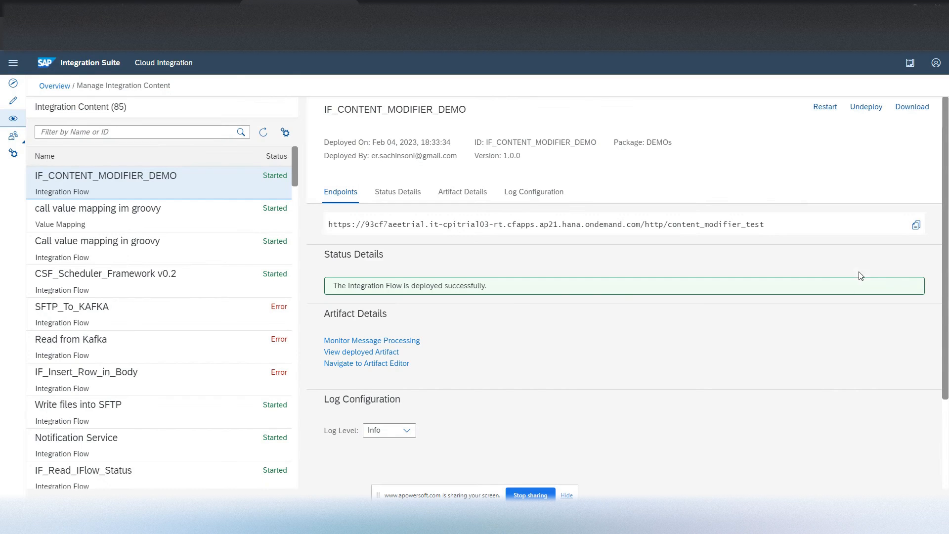
{"action": "left_click", "coordinate": [917, 230]}
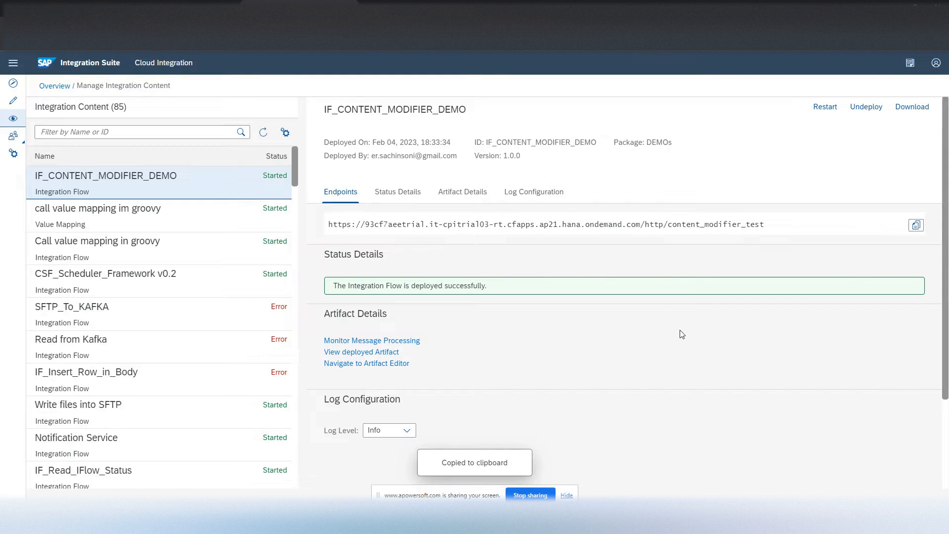
Switch to Postman, replace the whole CONTENT MODIFIER request URL with the copied endpoint address and send the request
{"action": "key", "text": "alt+Tab"}
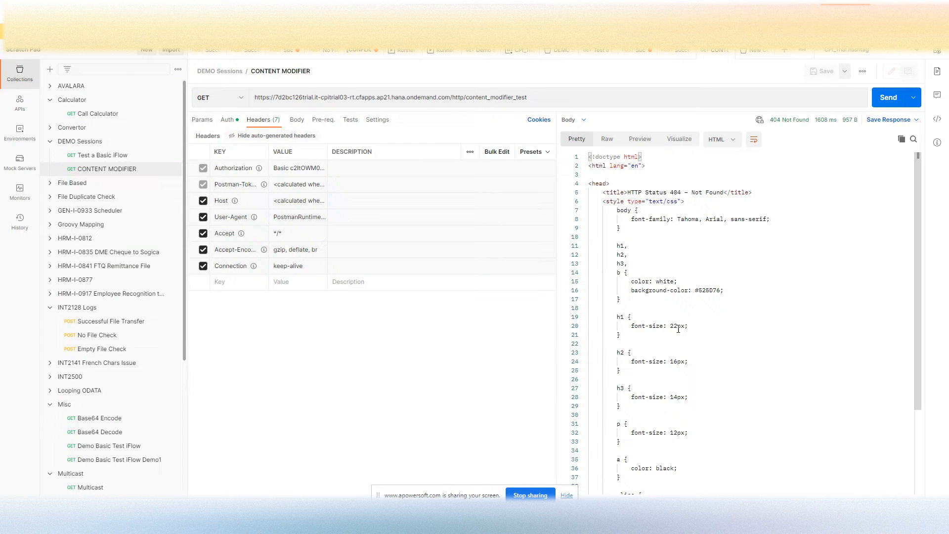
{"action": "left_click", "coordinate": [404, 98]}
{"action": "key", "text": "ctrl+v"}
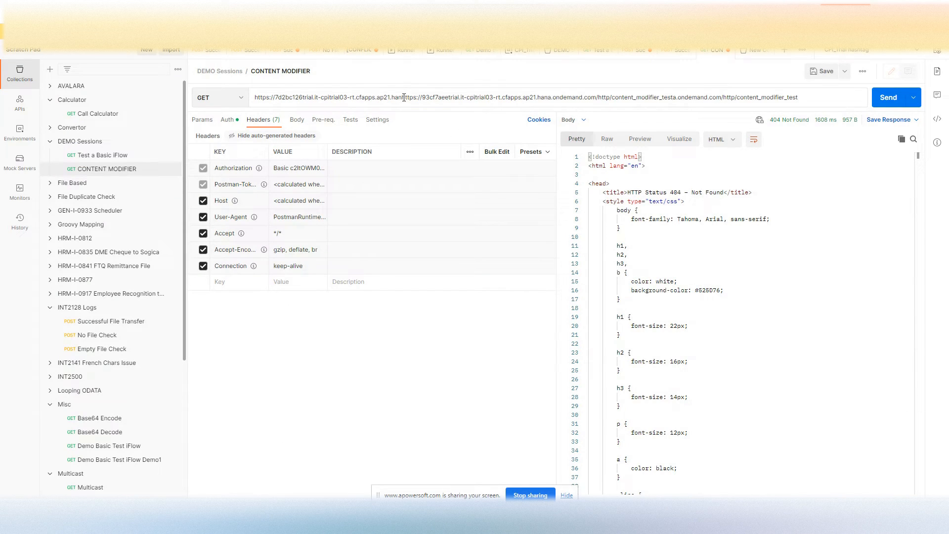
{"action": "key", "text": "ctrl+a"}
{"action": "key", "text": "ctrl+v"}
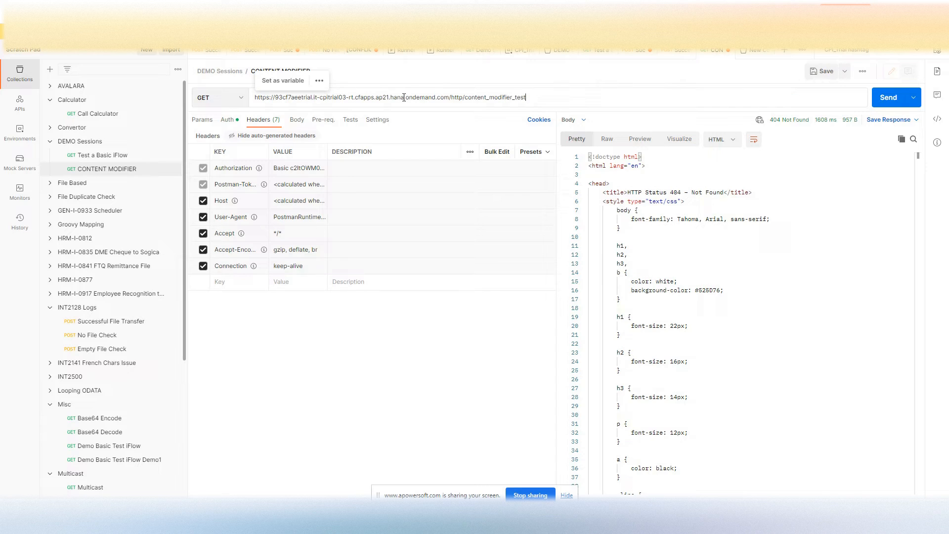
{"action": "left_click", "coordinate": [890, 100]}
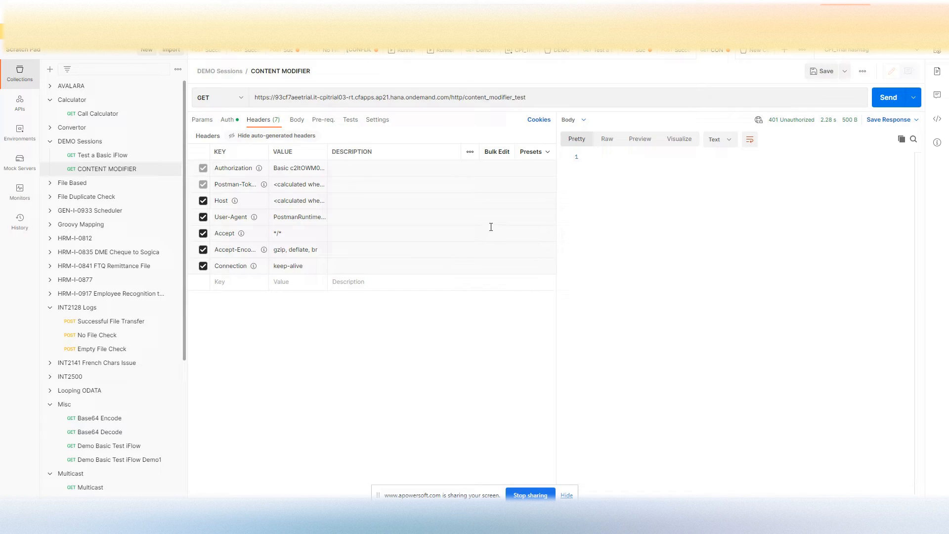
Check the CONTENT MODIFIER request's Basic Auth credentials with the password field revealed
{"action": "key", "text": "alt+Tab"}
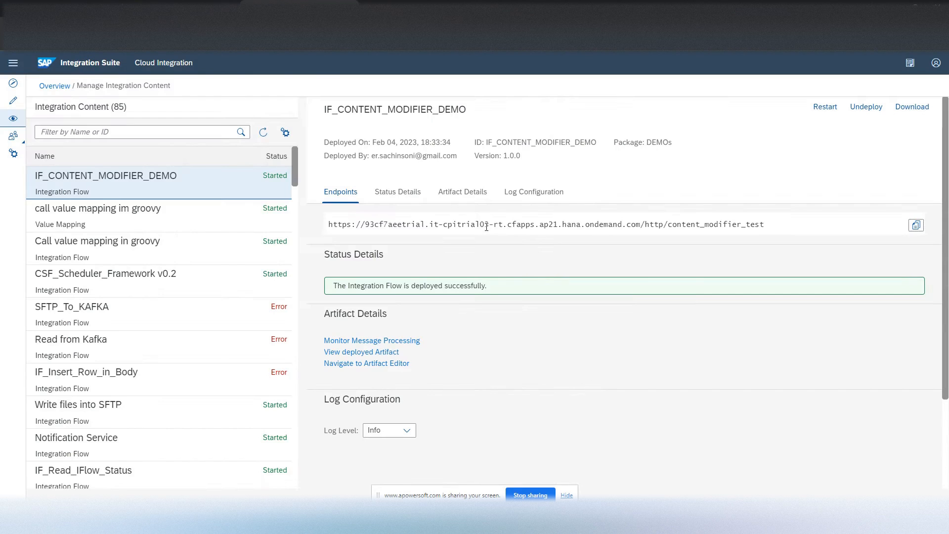
{"action": "key", "text": "alt+Tab"}
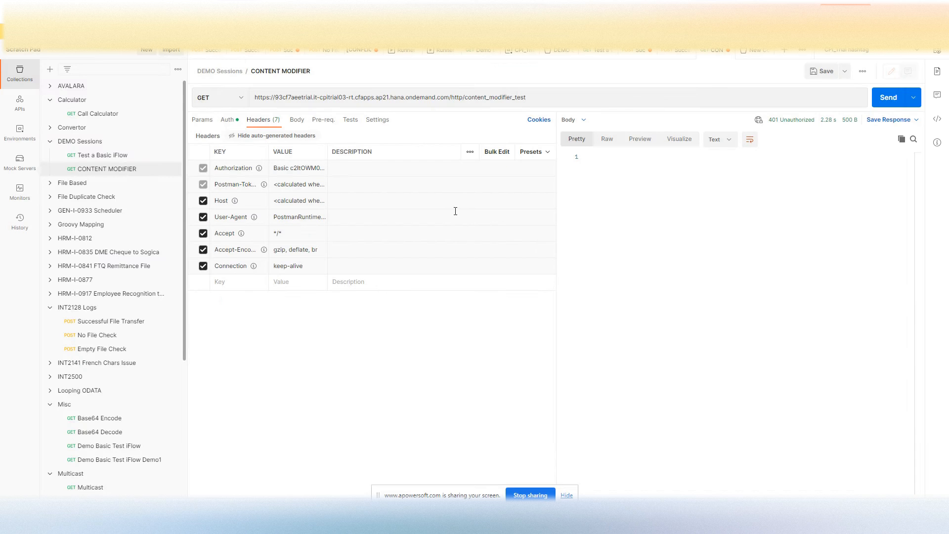
{"action": "left_click", "coordinate": [229, 120]}
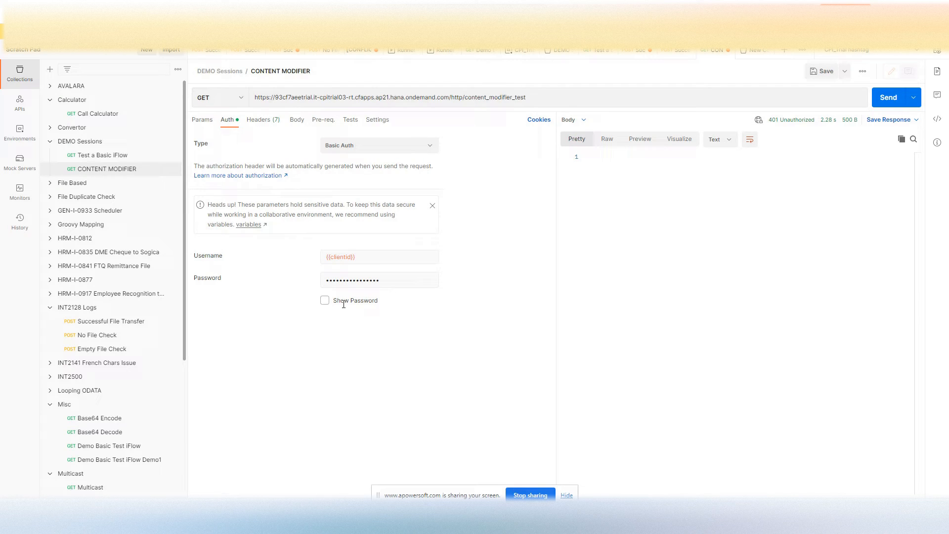
{"action": "left_click", "coordinate": [325, 301]}
Switch the active Postman environment to CPI_Trial and resend the CONTENT MODIFIER request
{"action": "left_click", "coordinate": [919, 52]}
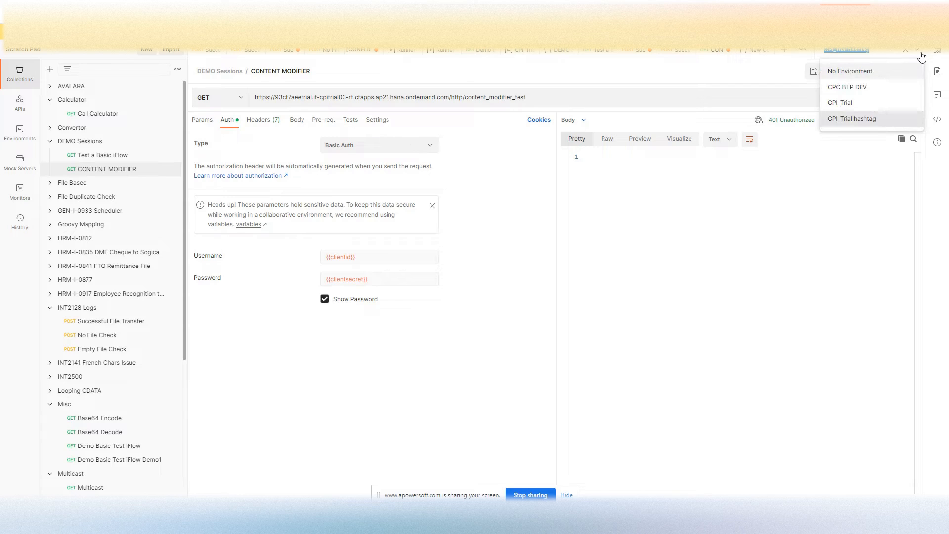
{"action": "left_click", "coordinate": [850, 102]}
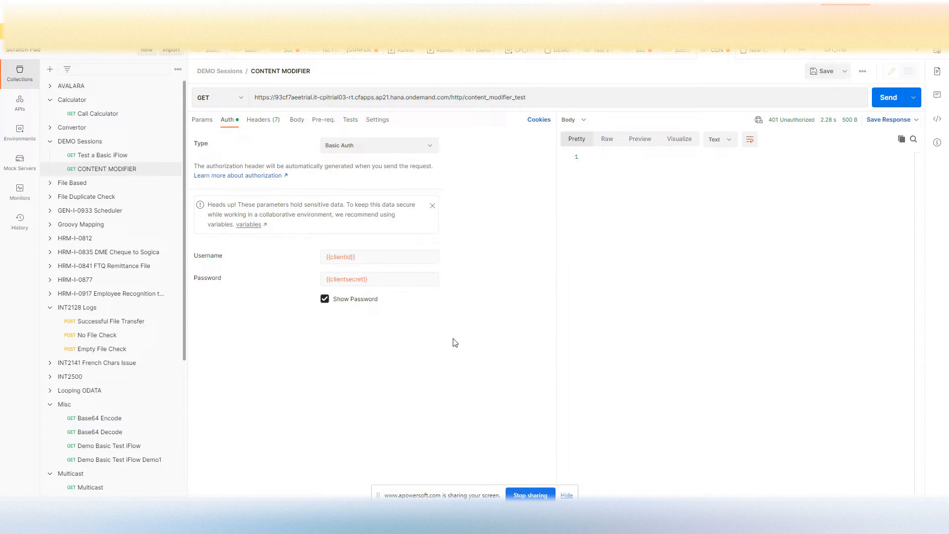
{"action": "left_click", "coordinate": [893, 100]}
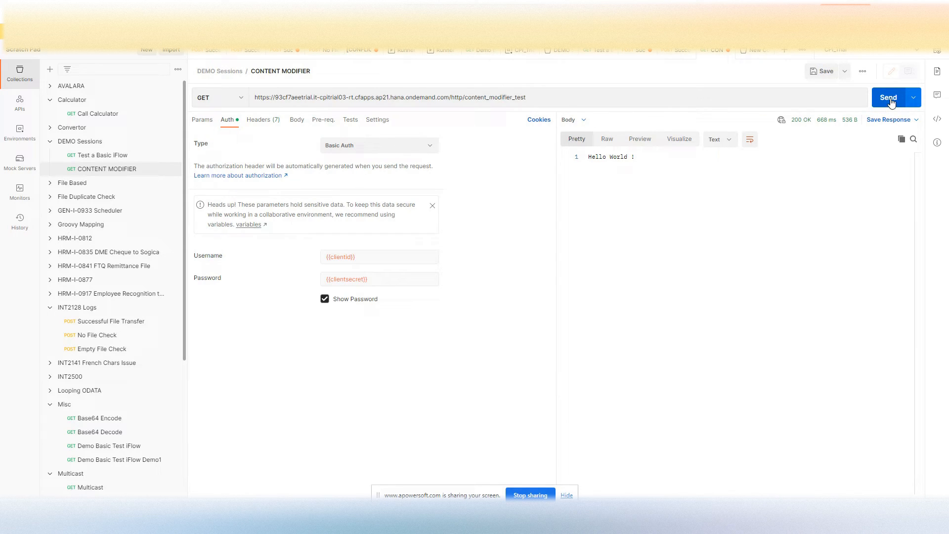
Compare the CONTENT MODIFIER response in Postman with the IF_CONTENT_MODIFIER_DEMO flow and check the request's own body
{"action": "left_click_drag", "start_coordinate": [642, 158], "coordinate": [454, 163]}
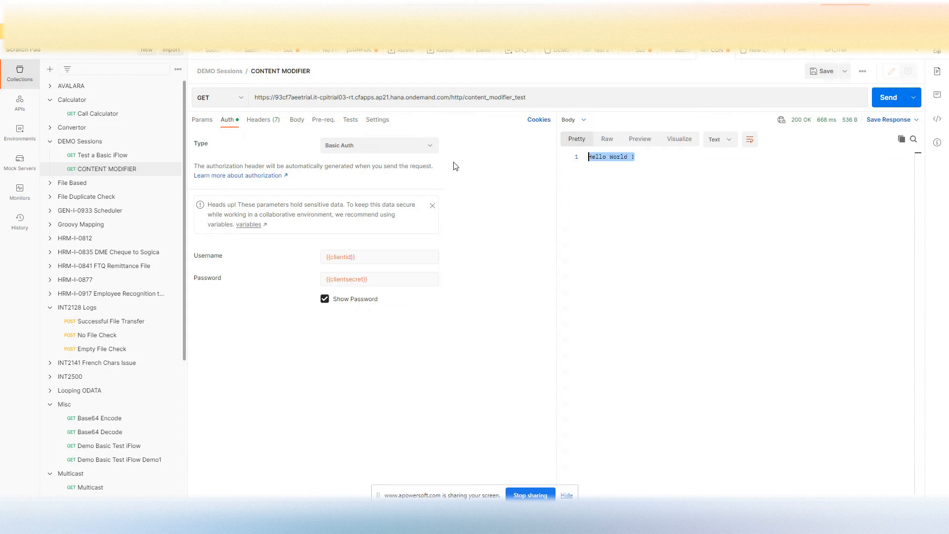
{"action": "left_click", "coordinate": [706, 187]}
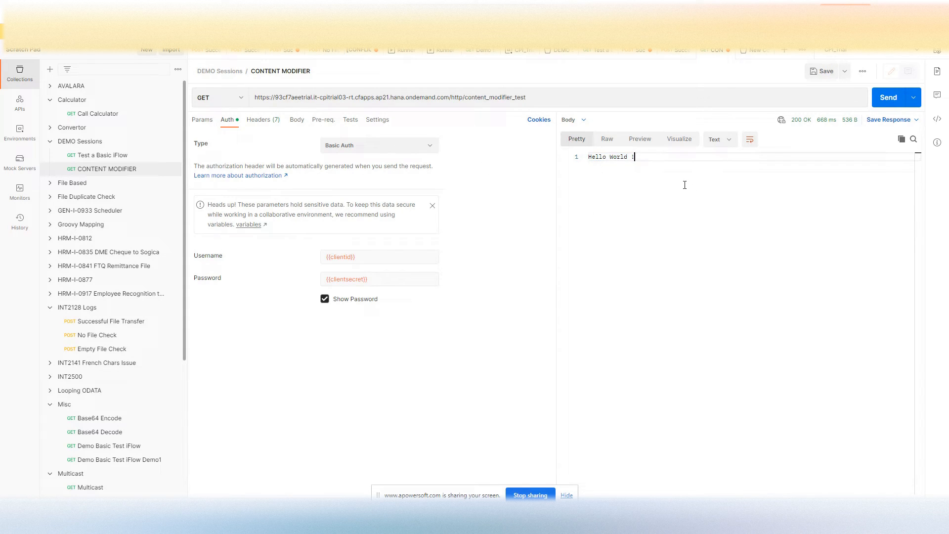
{"action": "key", "text": "alt+Tab"}
{"action": "key", "text": "alt+Tab"}
{"action": "key", "text": "alt+Tab"}
{"action": "left_click", "coordinate": [180, 2]}
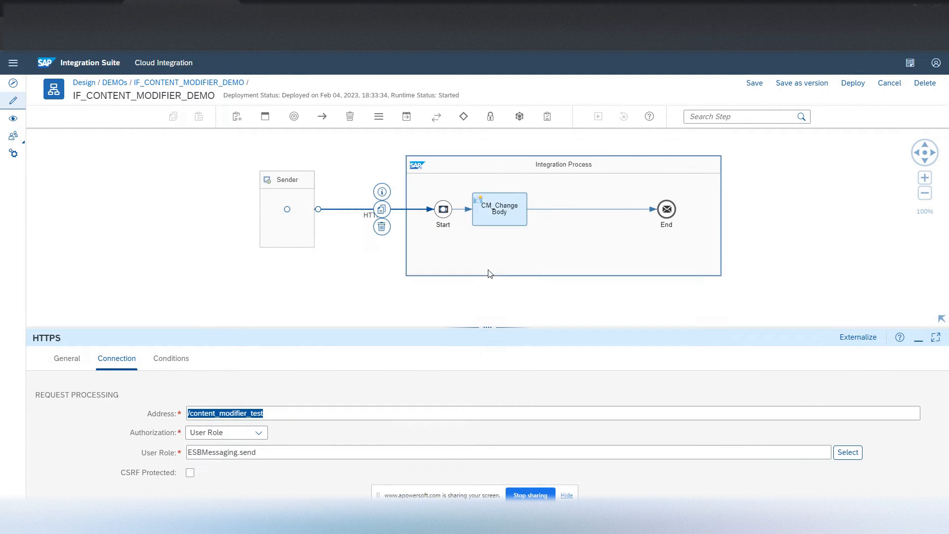
{"action": "key", "text": "alt+Tab"}
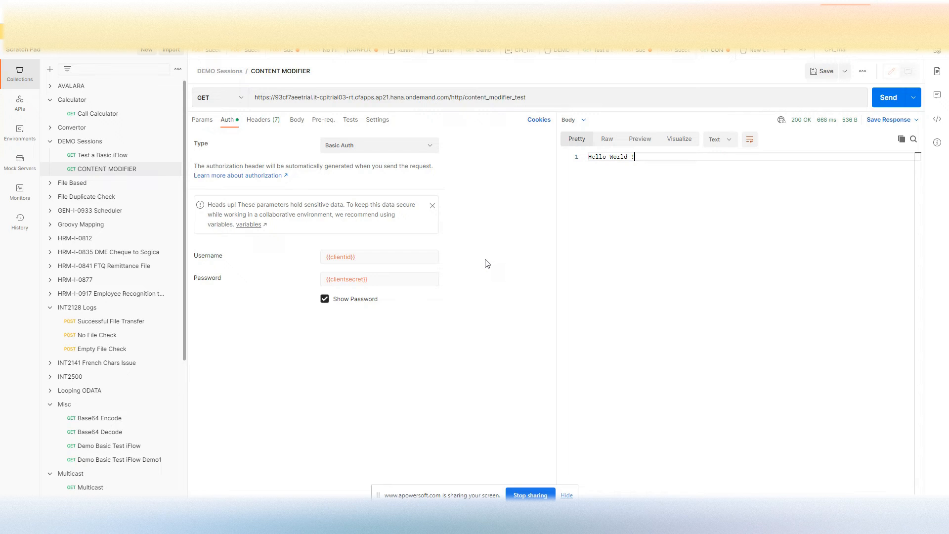
{"action": "key", "text": "alt+Tab"}
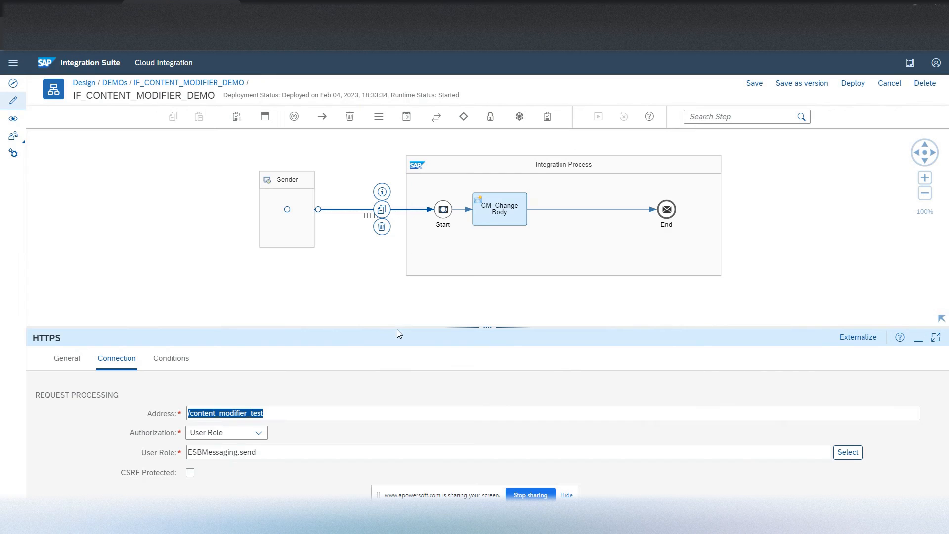
{"action": "key", "text": "alt+Tab"}
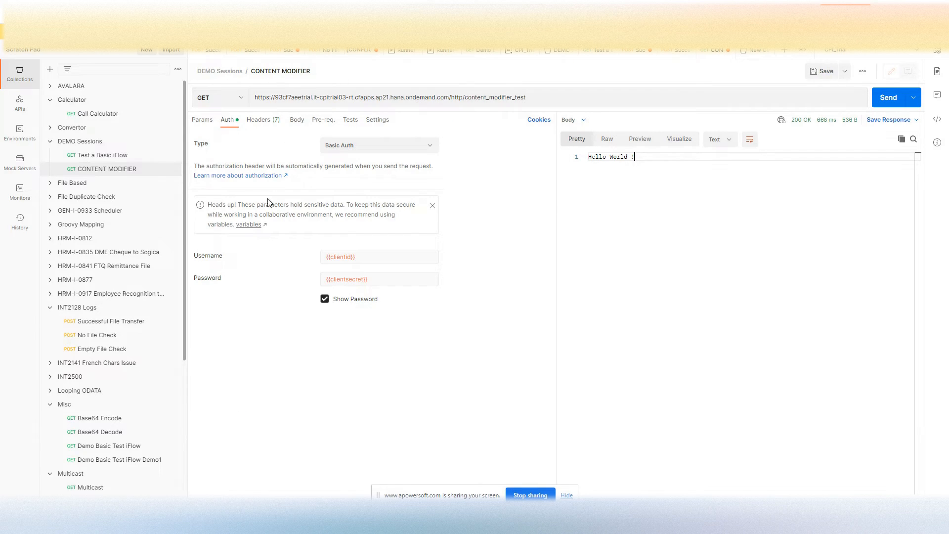
{"action": "left_click", "coordinate": [296, 123]}
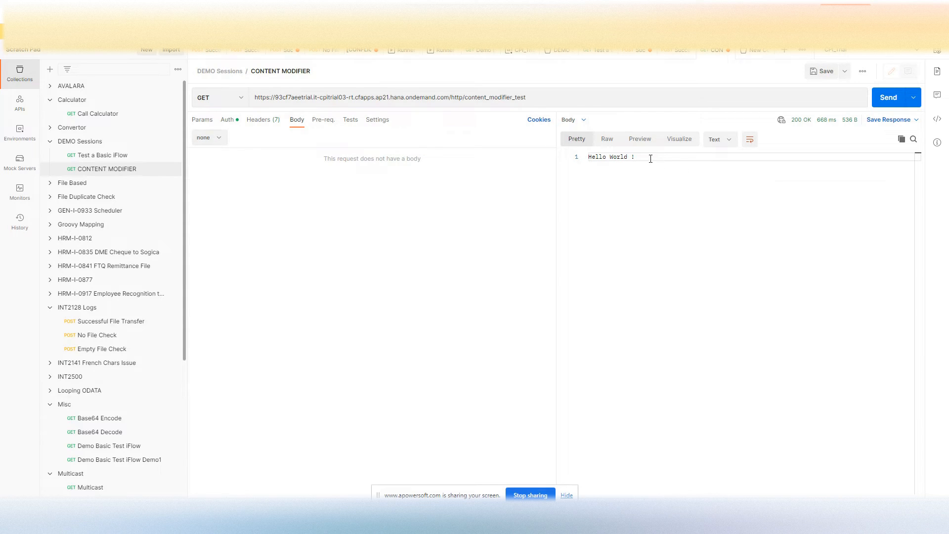
Return to the integration flow and add a message header "name" to CM_Change Body with a sample first name as its constant value
{"action": "key", "text": "alt+Tab"}
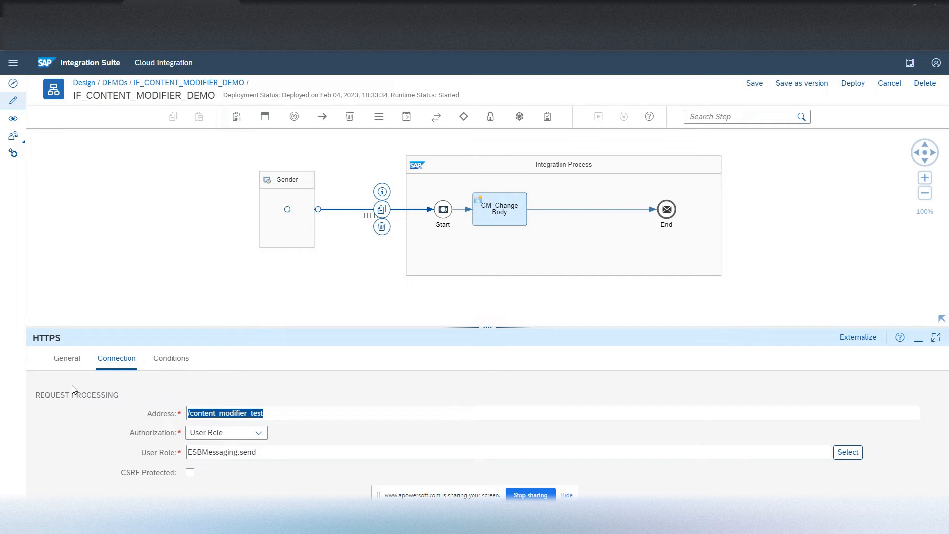
{"action": "left_click", "coordinate": [491, 209]}
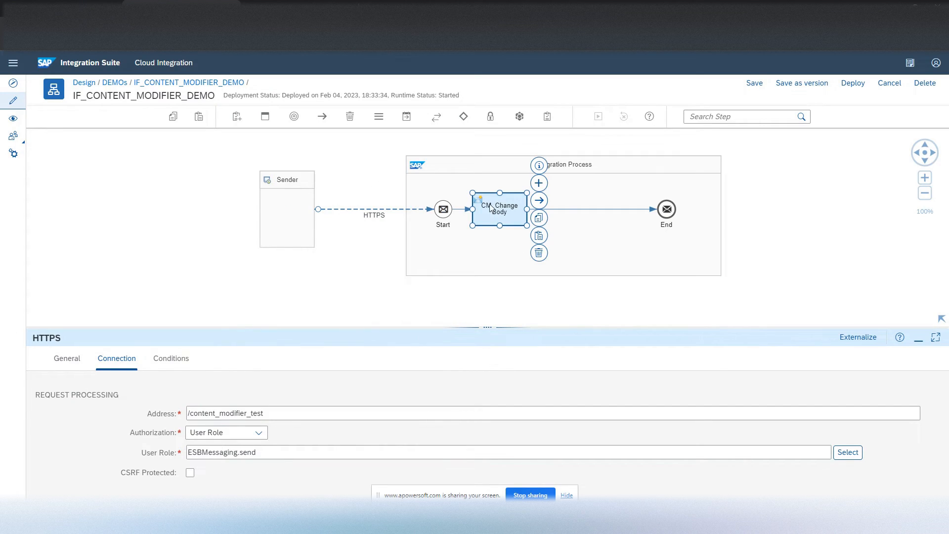
{"action": "left_click", "coordinate": [138, 363]}
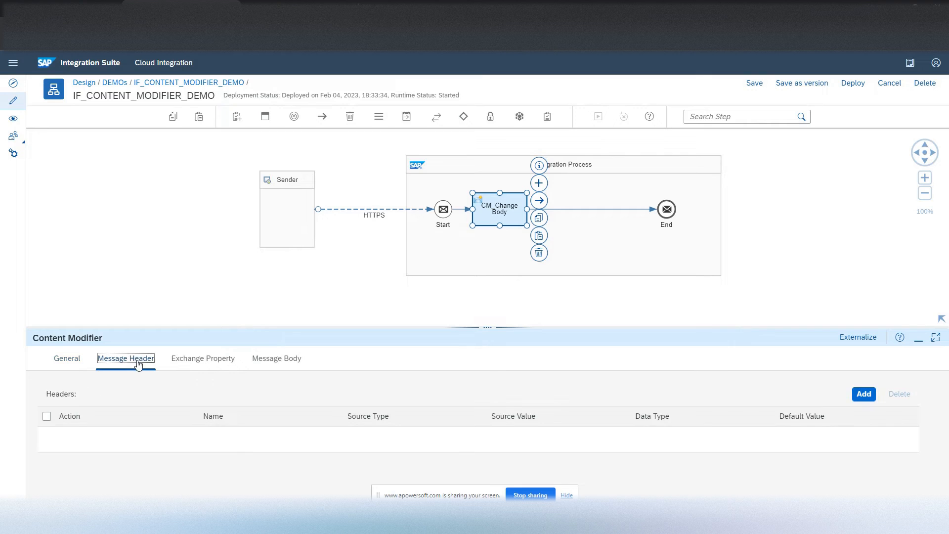
{"action": "left_click", "coordinate": [866, 396]}
{"action": "left_click", "coordinate": [240, 437]}
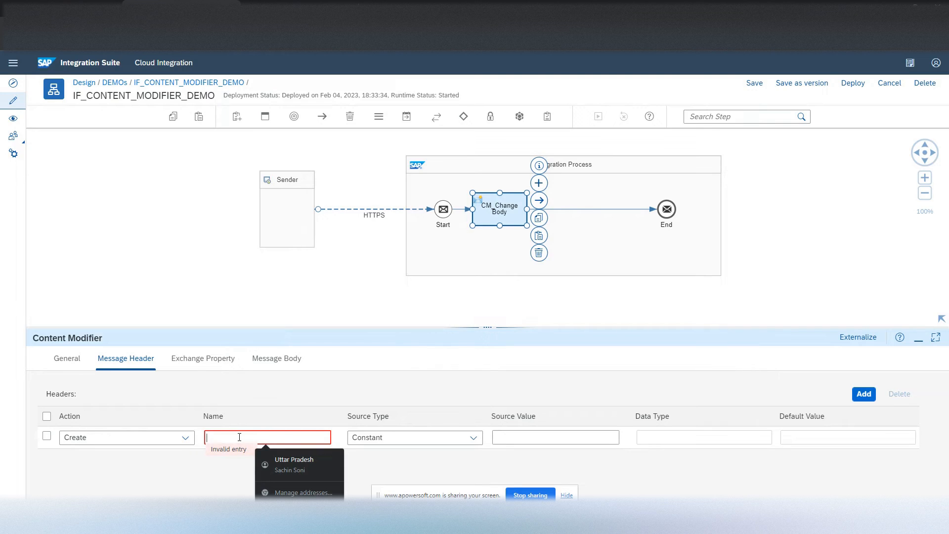
{"action": "type", "text": "name"}
{"action": "key", "text": "Tab"}
{"action": "key", "text": "Tab"}
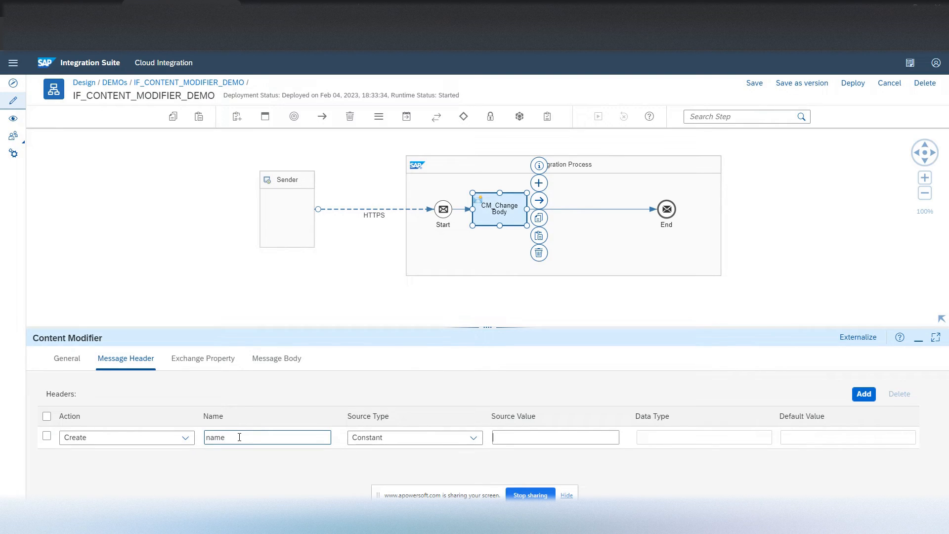
{"action": "type", "text": "john"}
Add an exchange property "lastname" to the Content Modifier with a sample surname as its constant source value
{"action": "left_click", "coordinate": [215, 366]}
{"action": "left_click", "coordinate": [857, 395]}
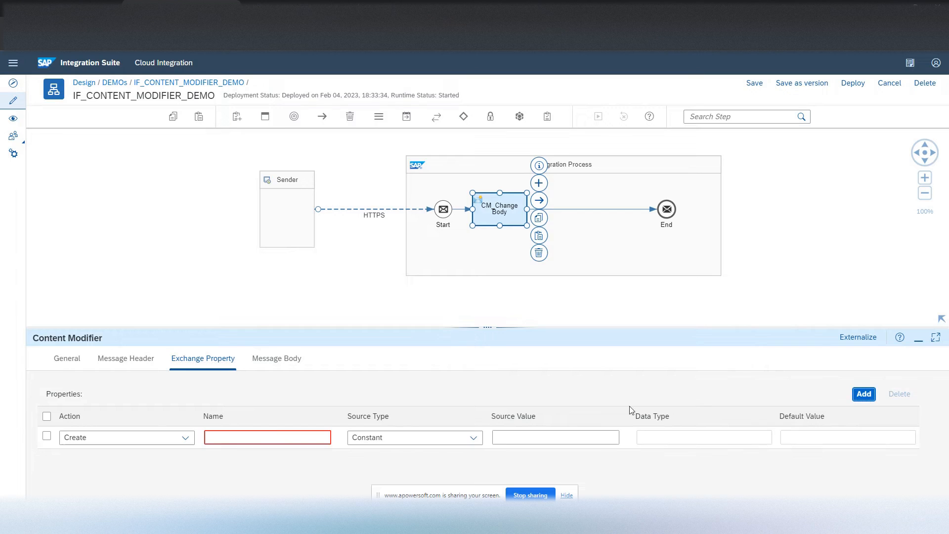
{"action": "left_click", "coordinate": [270, 439]}
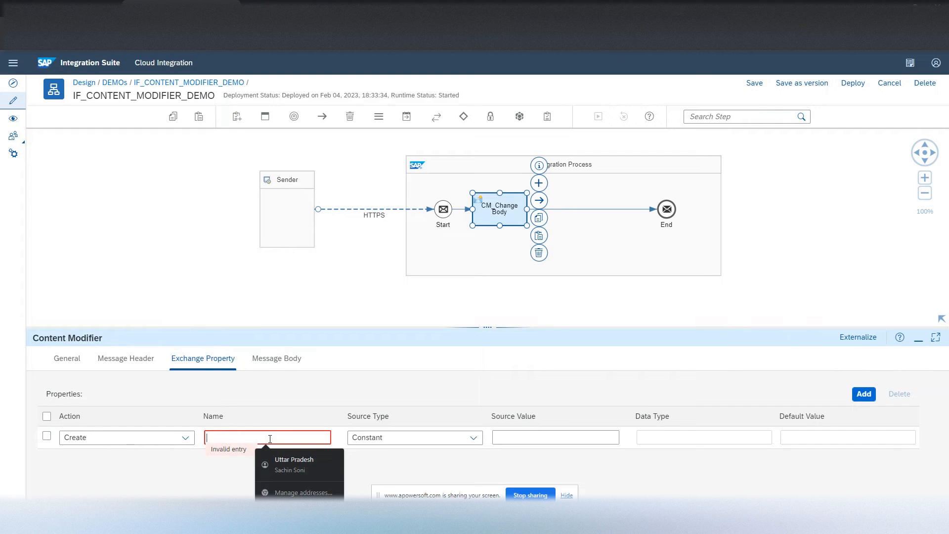
{"action": "type", "text": "lastname"}
{"action": "key", "text": "Tab"}
{"action": "key", "text": "Tab"}
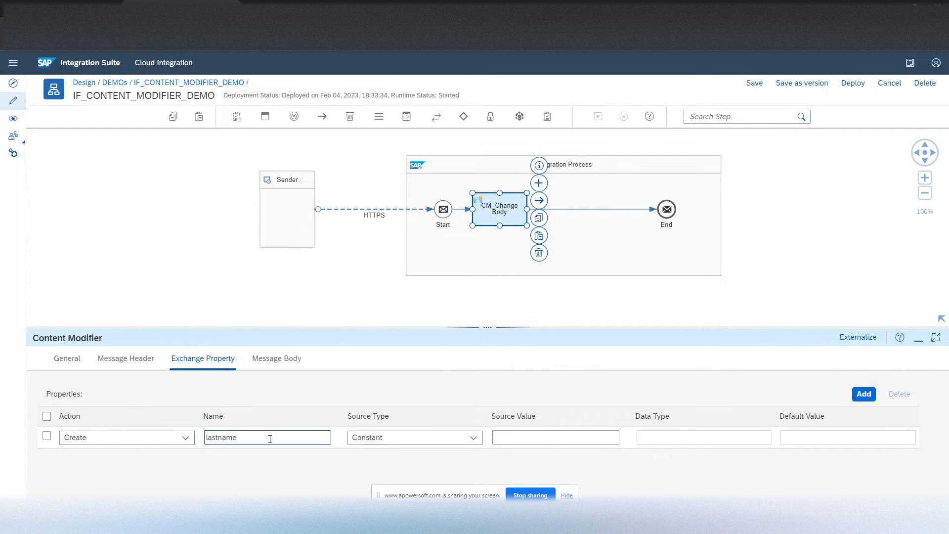
{"action": "type", "text": "Doe"}
Check the header's source value and rewrite the lastname property's sample surname entirely in lowercase
{"action": "left_click", "coordinate": [125, 359]}
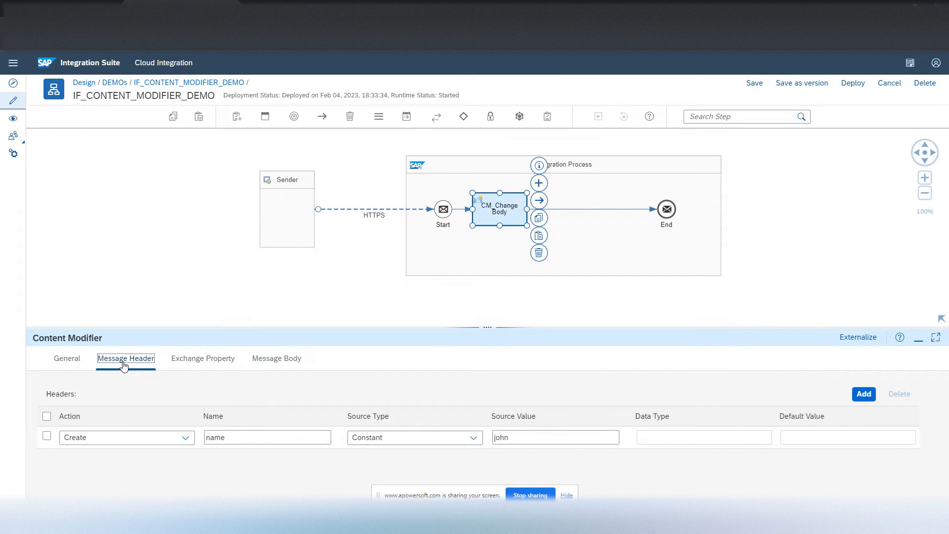
{"action": "left_click", "coordinate": [220, 362]}
{"action": "left_click_drag", "start_coordinate": [519, 435], "coordinate": [479, 440]}
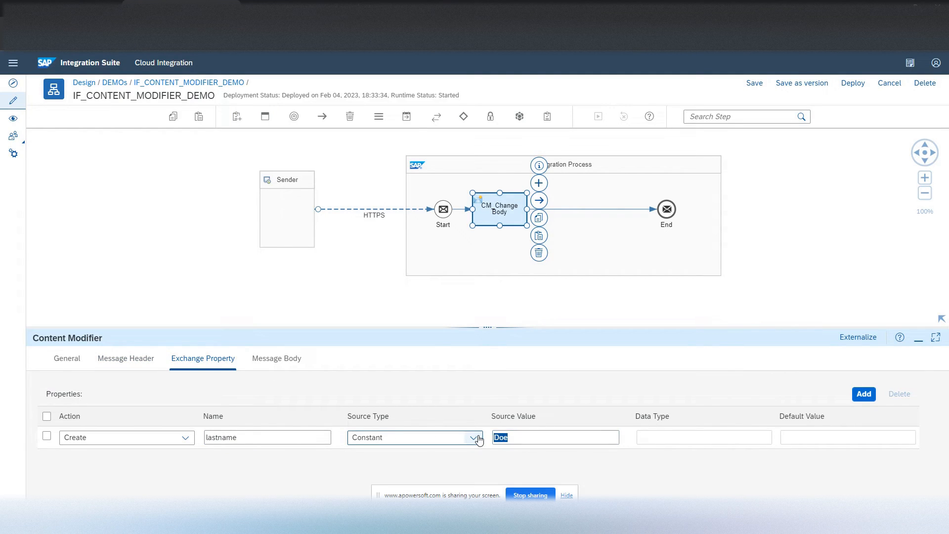
{"action": "type", "text": "doe"}
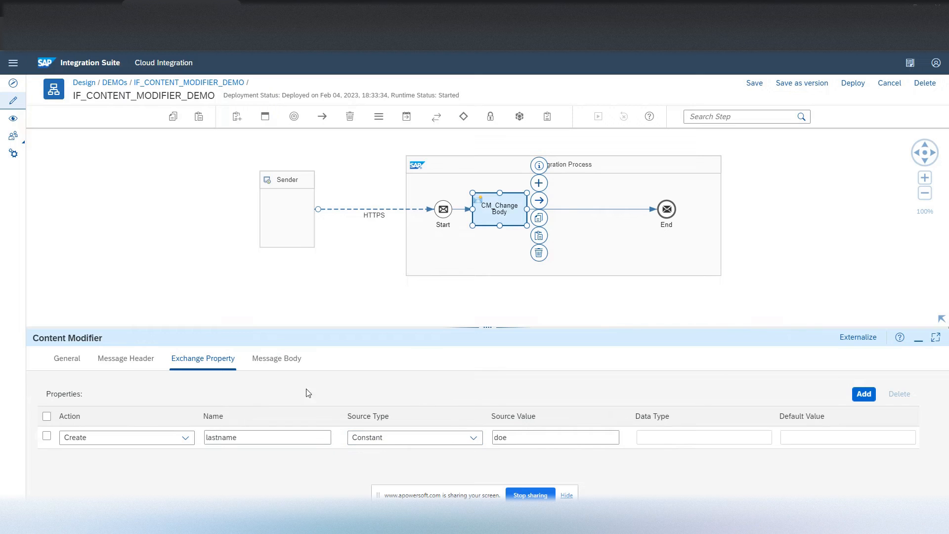
Replace the Content Modifier's message body with the expression "${header.name} ${property.lastname}"
{"action": "left_click", "coordinate": [287, 366]}
{"action": "left_click_drag", "start_coordinate": [261, 414], "coordinate": [57, 409]}
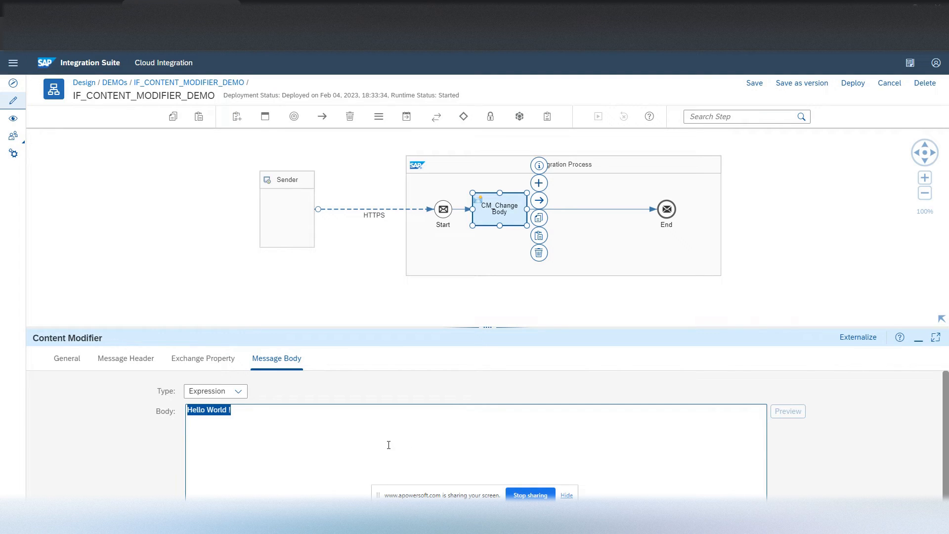
{"action": "type", "text": "$"}
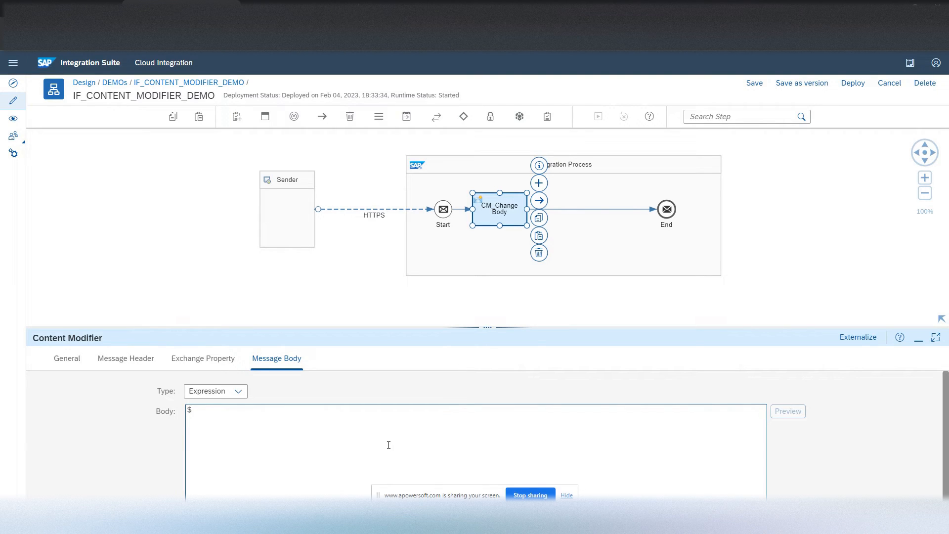
{"action": "type", "text": "{}"}
{"action": "type", "text": "header"}
{"action": "type", "text": ".name"}
{"action": "type", "text": "${"}
{"action": "type", "text": "property"}
{"action": "type", "text": ".lastname"}
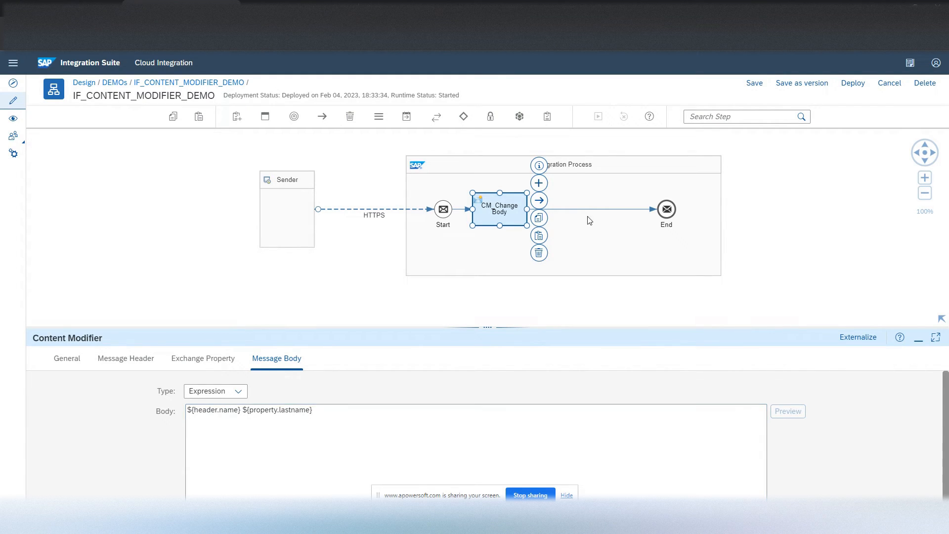
Save IF_CONTENT_MODIFIER_DEMO and deploy it to the SAP Cloud Integration product profile
{"action": "left_click", "coordinate": [754, 82]}
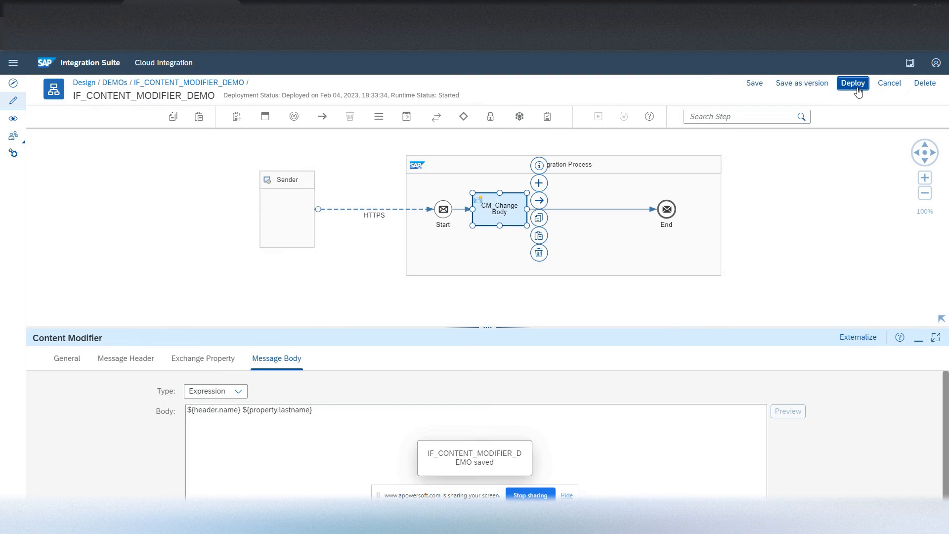
{"action": "left_click", "coordinate": [854, 83]}
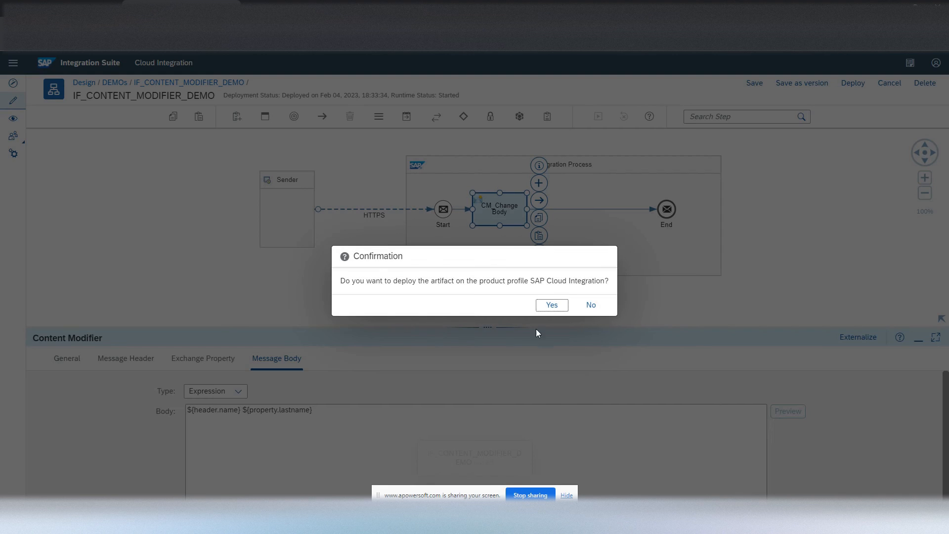
{"action": "left_click", "coordinate": [557, 306]}
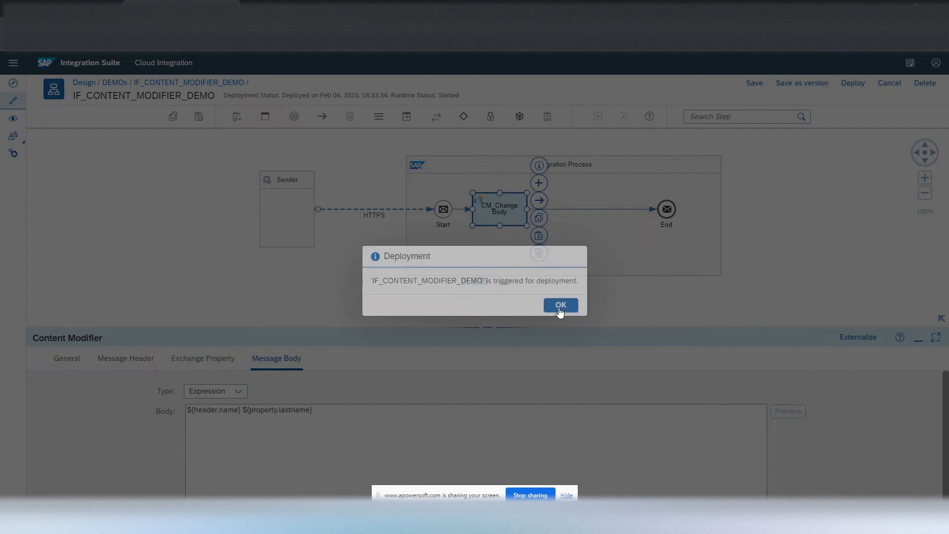
{"action": "left_click", "coordinate": [561, 306]}
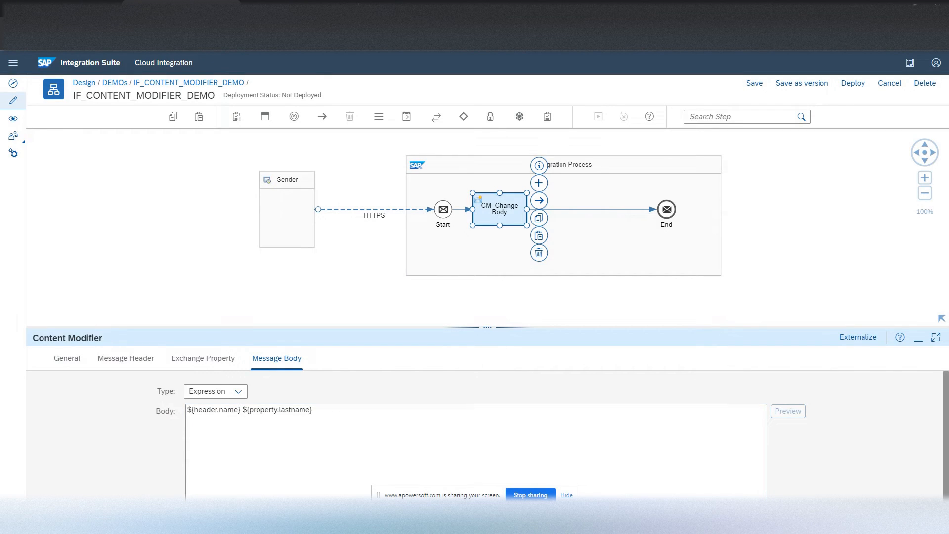
Switch to Postman, resend the CONTENT MODIFIER request, and return to the integration flow
{"action": "key", "text": "alt+Tab"}
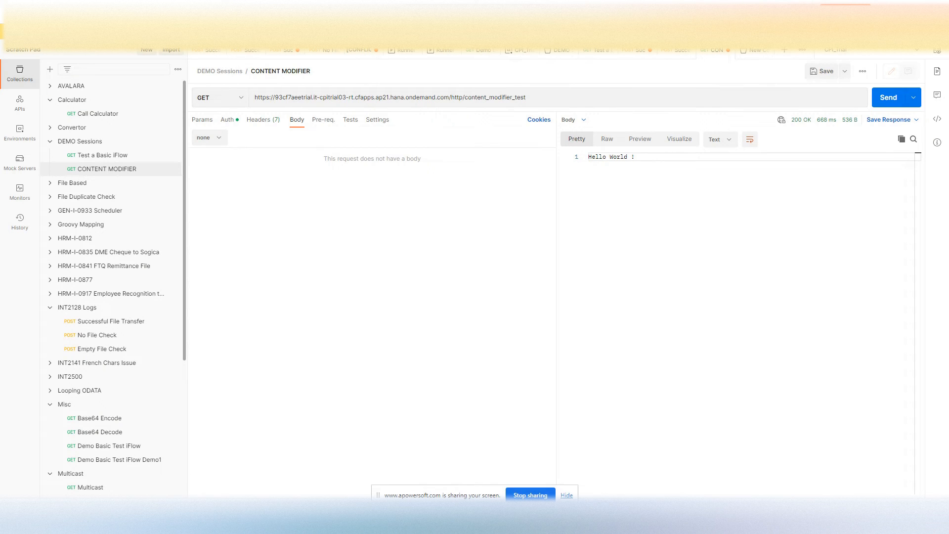
{"action": "left_click", "coordinate": [887, 105]}
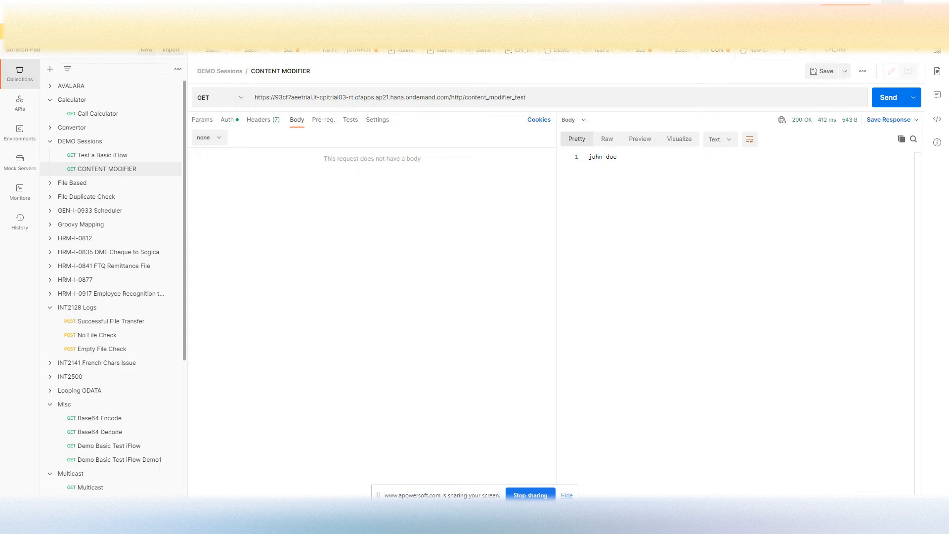
{"action": "left_click", "coordinate": [892, 6]}
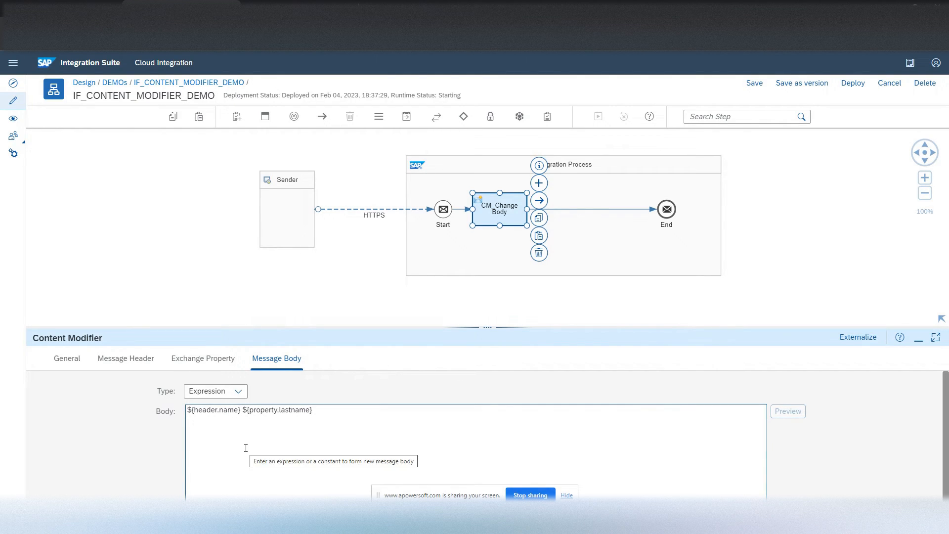
Review how the message body expression refers to the Content Modifier's header and exchange property entries
{"action": "double_click", "coordinate": [197, 411]}
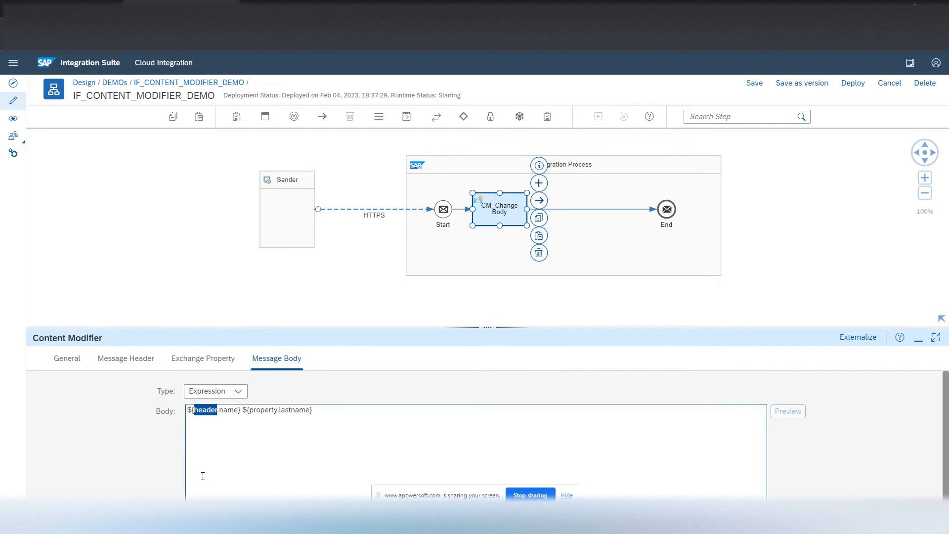
{"action": "left_click", "coordinate": [124, 368]}
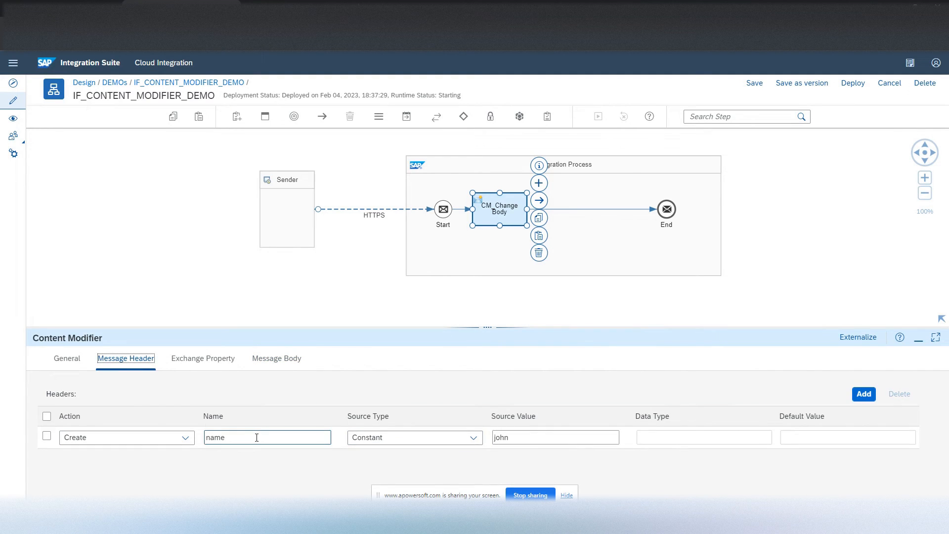
{"action": "left_click", "coordinate": [206, 360]}
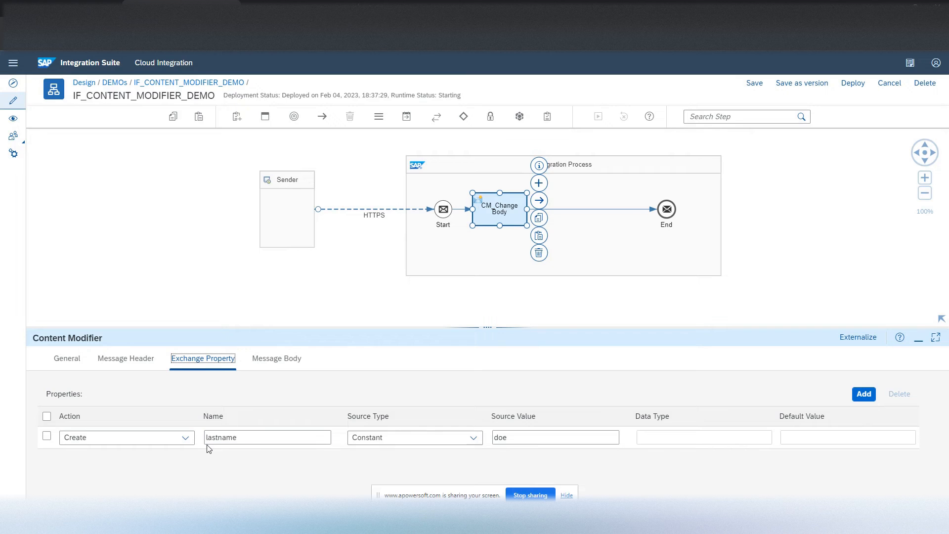
{"action": "left_click", "coordinate": [280, 359]}
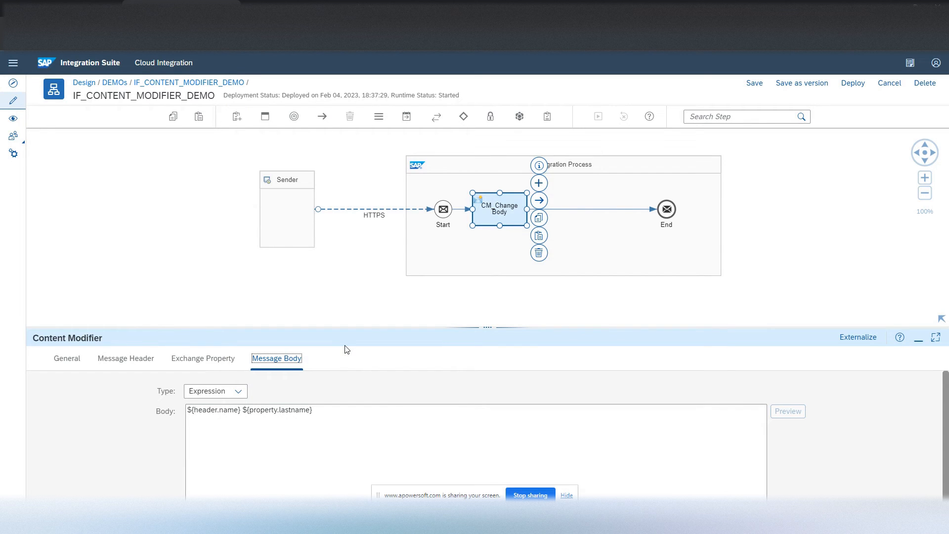
Compare the Postman response with the Content Modifier's message body expression
{"action": "key", "text": "alt+Tab"}
{"action": "key", "text": "alt+Tab"}
{"action": "key", "text": "alt+Tab"}
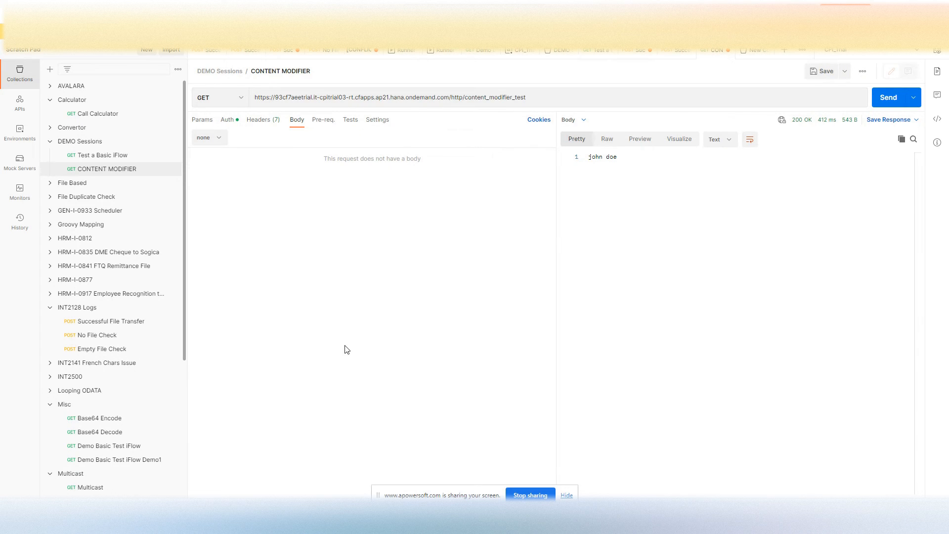
{"action": "key", "text": "alt+Tab"}
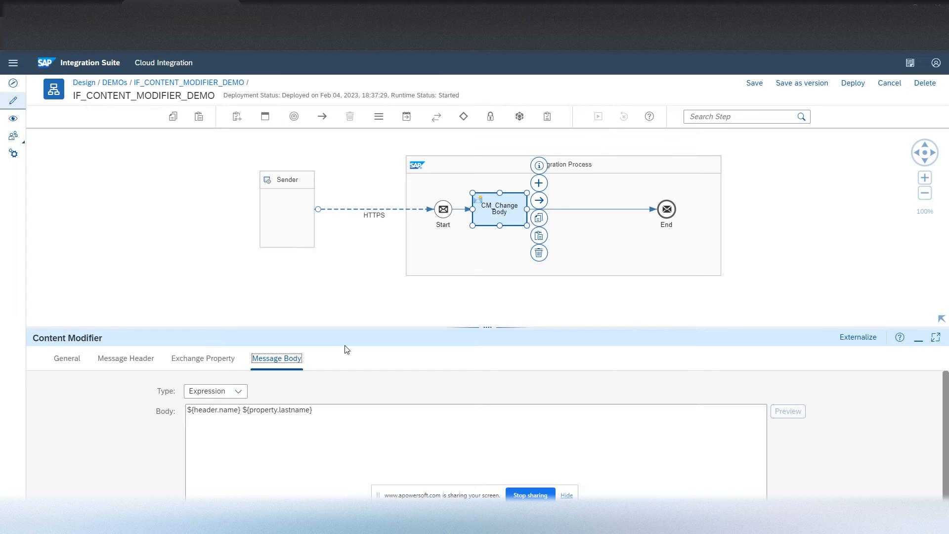
{"action": "key", "text": "alt+Tab"}
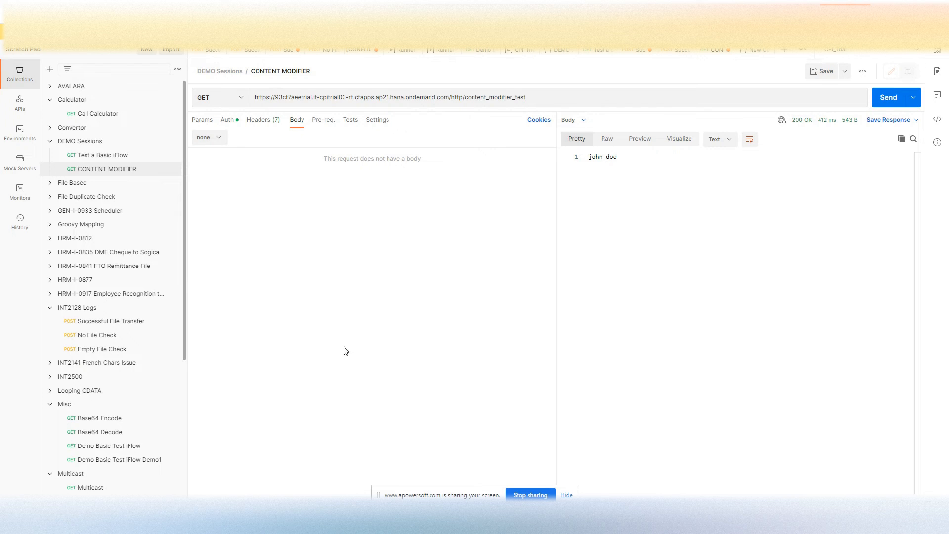
Review the Content Modifier's body type options, exchange property and message header alongside the CONTENT MODIFIER request in Postman
{"action": "key", "text": "alt+Tab"}
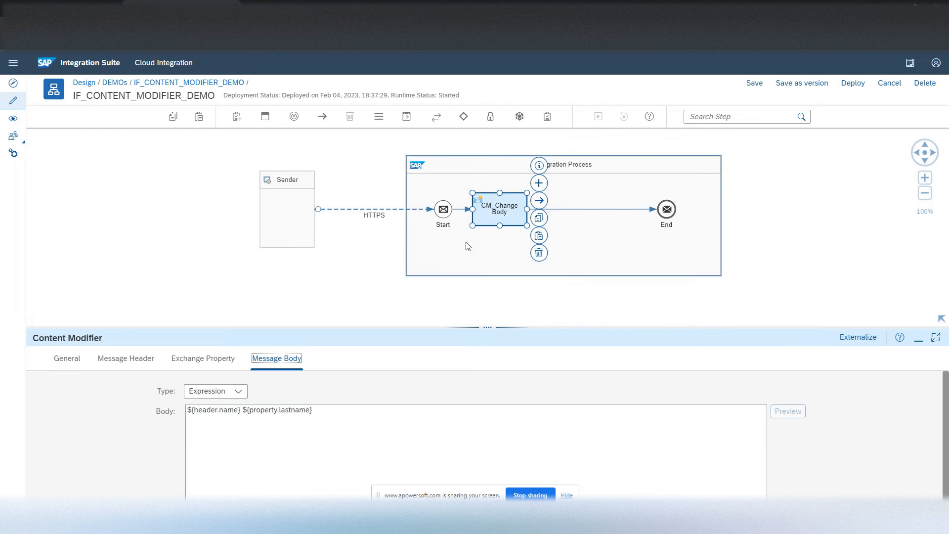
{"action": "left_click", "coordinate": [446, 521]}
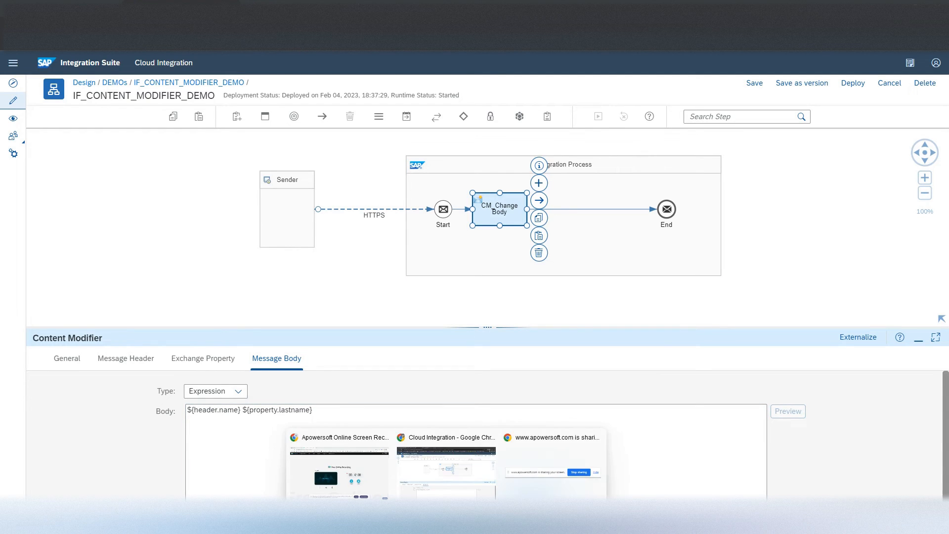
{"action": "left_click", "coordinate": [325, 482]}
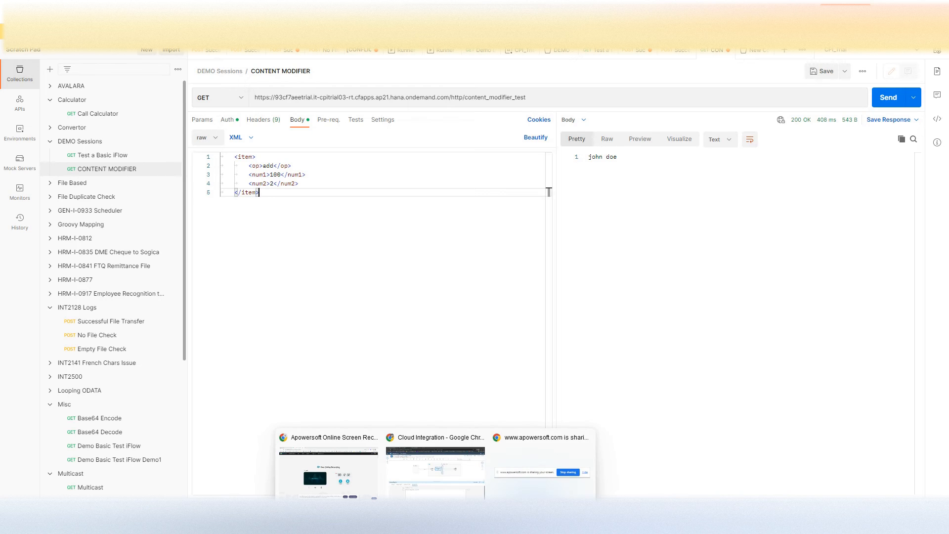
{"action": "left_click", "coordinate": [430, 471]}
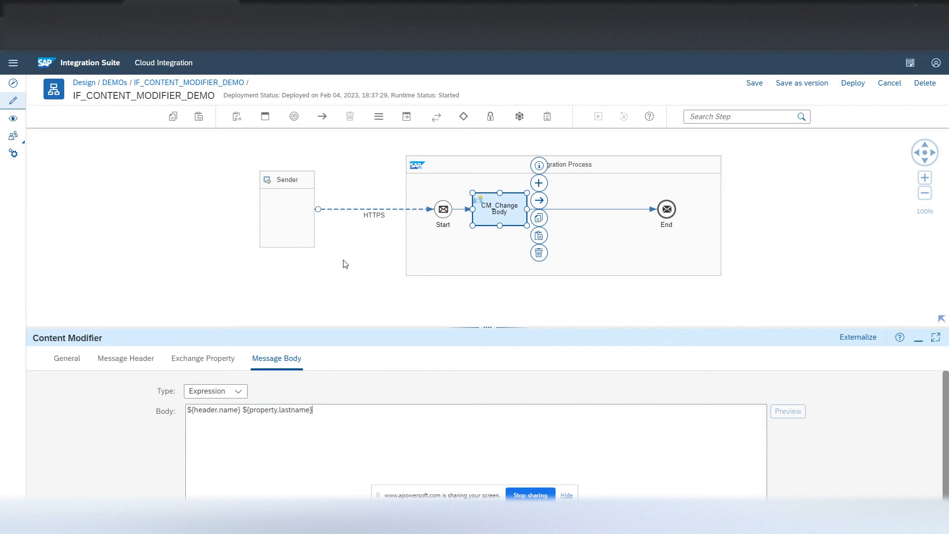
{"action": "left_click", "coordinate": [237, 391]}
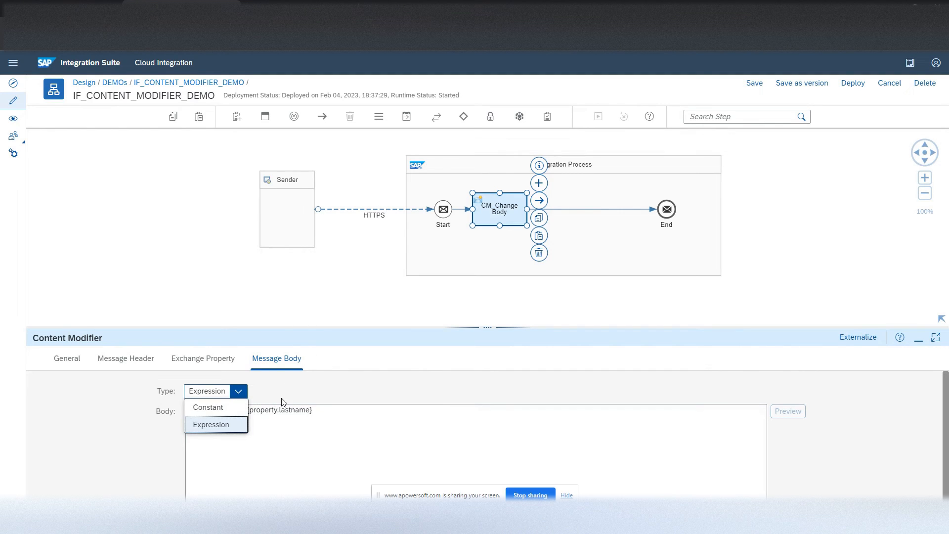
{"action": "left_click", "coordinate": [283, 401]}
{"action": "left_click", "coordinate": [208, 358]}
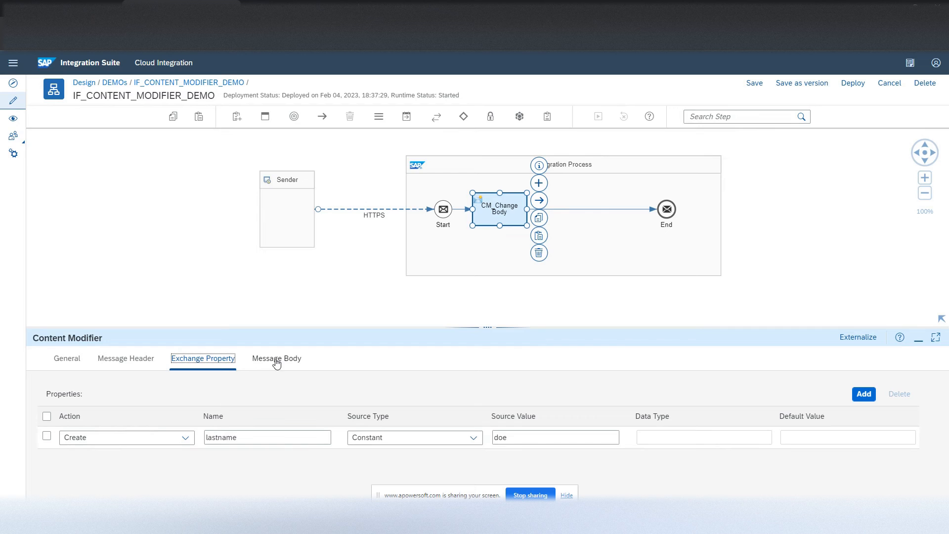
{"action": "left_click", "coordinate": [146, 361]}
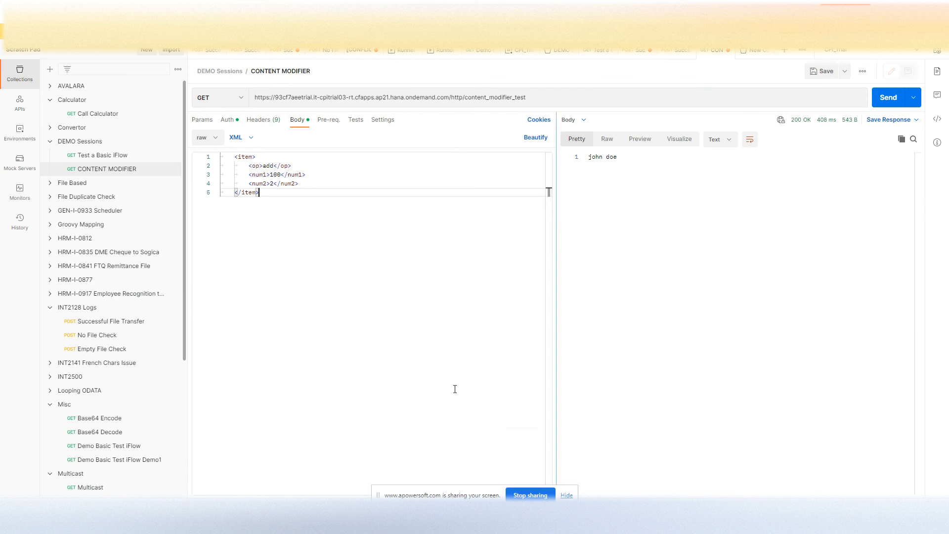
In the Postman request's XML body, rename the opening and closing op tags to name
{"action": "left_click", "coordinate": [262, 166]}
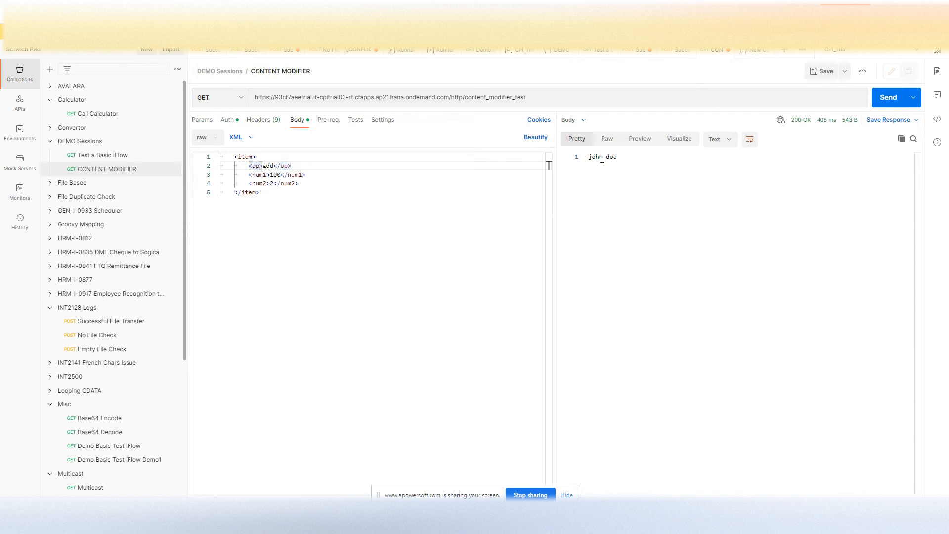
{"action": "key", "text": "BackSpace"}
{"action": "key", "text": "BackSpace"}
{"action": "type", "text": "name"}
{"action": "key", "text": "Right"}
{"action": "key", "text": "Right"}
{"action": "key", "text": "Right"}
{"action": "key", "text": "Right"}
{"action": "key", "text": "Right"}
{"action": "key", "text": "Right"}
{"action": "key", "text": "Right"}
{"action": "key", "text": "BackSpace"}
{"action": "key", "text": "BackSpace"}
{"action": "type", "text": "name"}
{"action": "key", "text": "Right"}
Replace the name element's value in the XML body with a sample first name
{"action": "key", "text": "Left"}
{"action": "key", "text": "Left"}
{"action": "key", "text": "Left"}
{"action": "key", "text": "Left"}
{"action": "key", "text": "Left"}
{"action": "key", "text": "Left"}
{"action": "key", "text": "Left"}
{"action": "key", "text": "BackSpace"}
{"action": "key", "text": "BackSpace"}
{"action": "key", "text": "BackSpace"}
{"action": "type", "text": "Steve"}
Rename the opening and closing num1 tags in the XML body to lastname
{"action": "key", "text": "Down"}
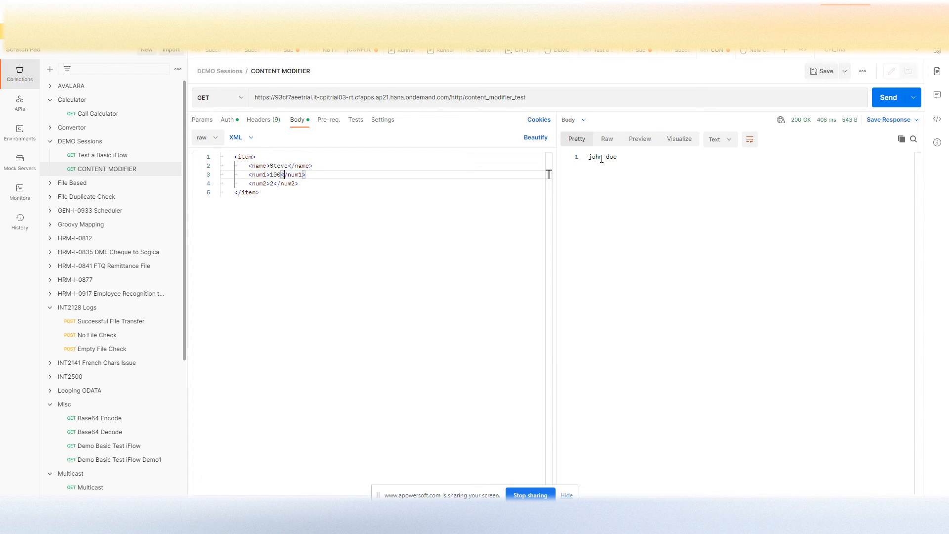
{"action": "key", "text": "Right"}
{"action": "key", "text": "Right"}
{"action": "key", "text": "Right"}
{"action": "key", "text": "Delete"}
{"action": "key", "text": "BackSpace"}
{"action": "key", "text": "BackSpace"}
{"action": "key", "text": "BackSpace"}
{"action": "type", "text": "lastname"}
{"action": "key", "text": "ctrl+shift+Left"}
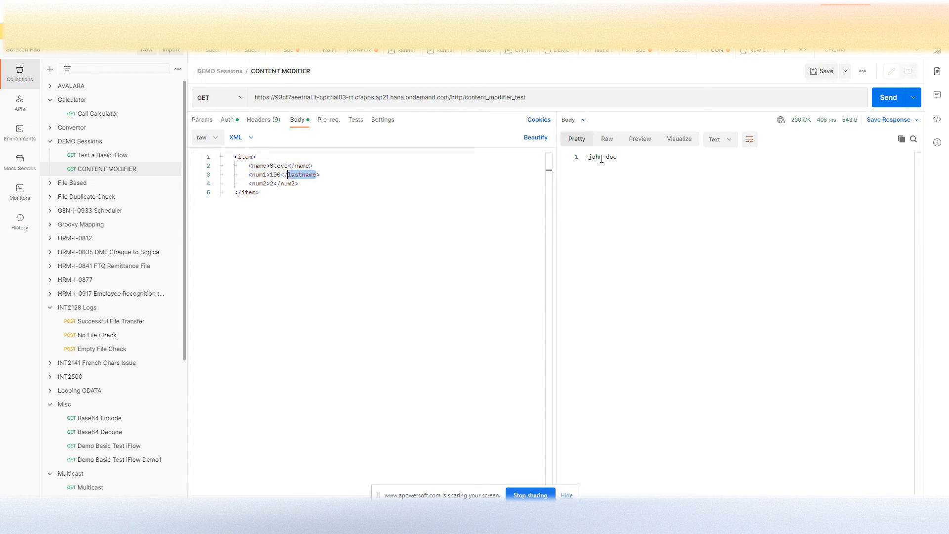
{"action": "key", "text": "ctrl+c"}
{"action": "double_click", "coordinate": [258, 174]}
{"action": "key", "text": "ctrl+v"}
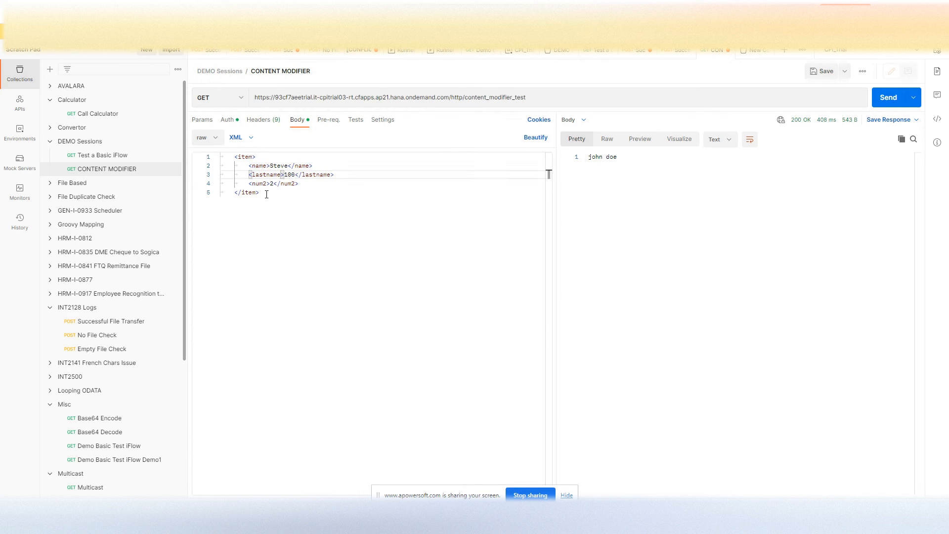
Delete the num2 line from the XML body, send the request and check its response
{"action": "left_click_drag", "start_coordinate": [313, 184], "coordinate": [148, 182]}
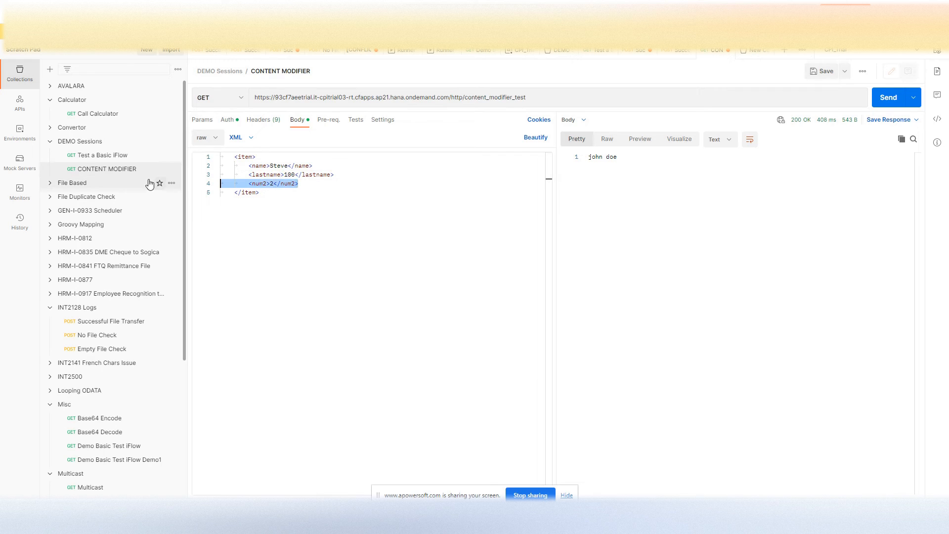
{"action": "key", "text": "BackSpace"}
{"action": "key", "text": "BackSpace"}
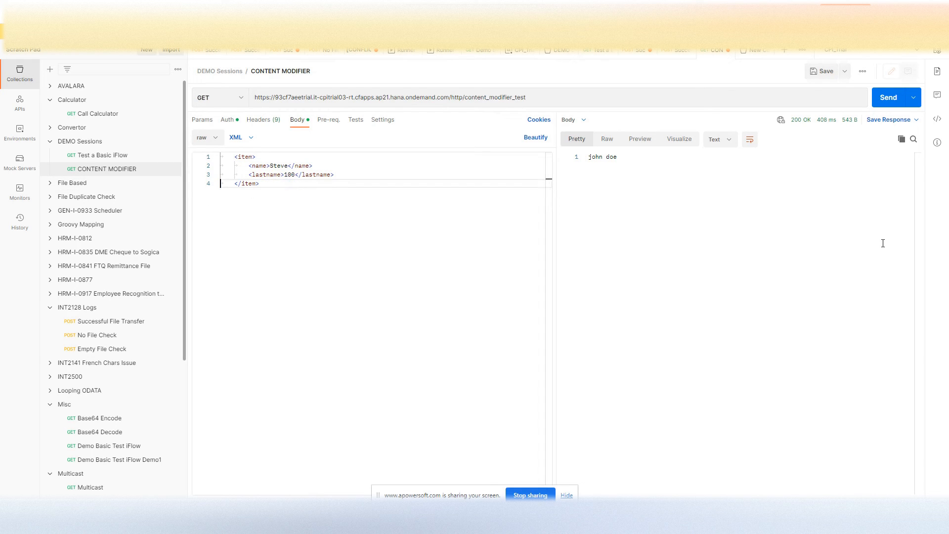
{"action": "key", "text": "End"}
{"action": "left_click", "coordinate": [896, 105]}
{"action": "left_click_drag", "start_coordinate": [652, 160], "coordinate": [544, 154]}
In the Content Modifier, source the name header from XPath /item/name with data type java.lang.String
{"action": "key", "text": "alt+Tab"}
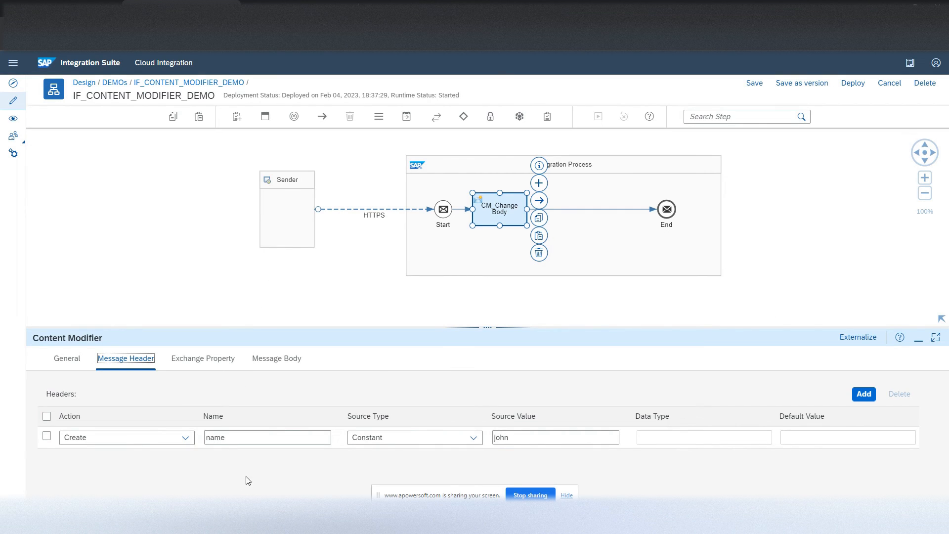
{"action": "left_click", "coordinate": [450, 444]}
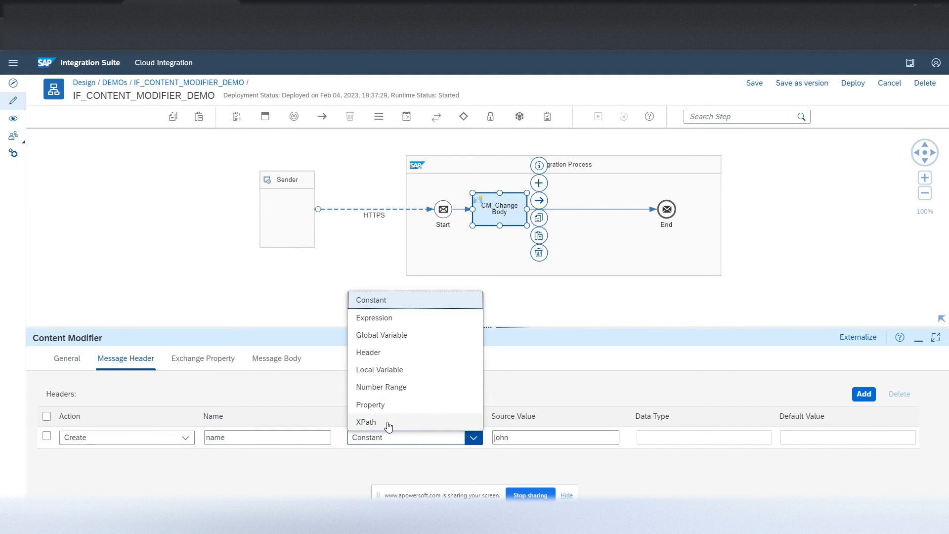
{"action": "left_click", "coordinate": [389, 423]}
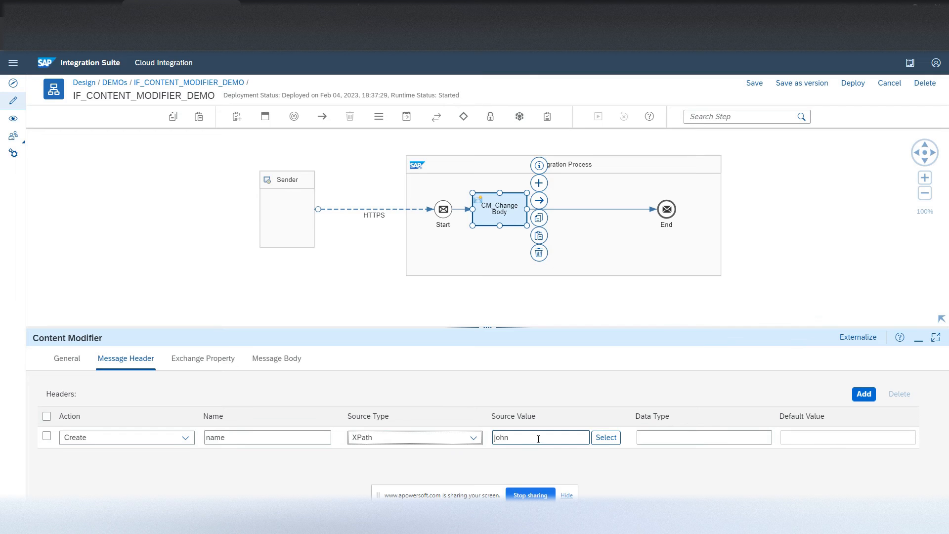
{"action": "key", "text": "alt+Tab"}
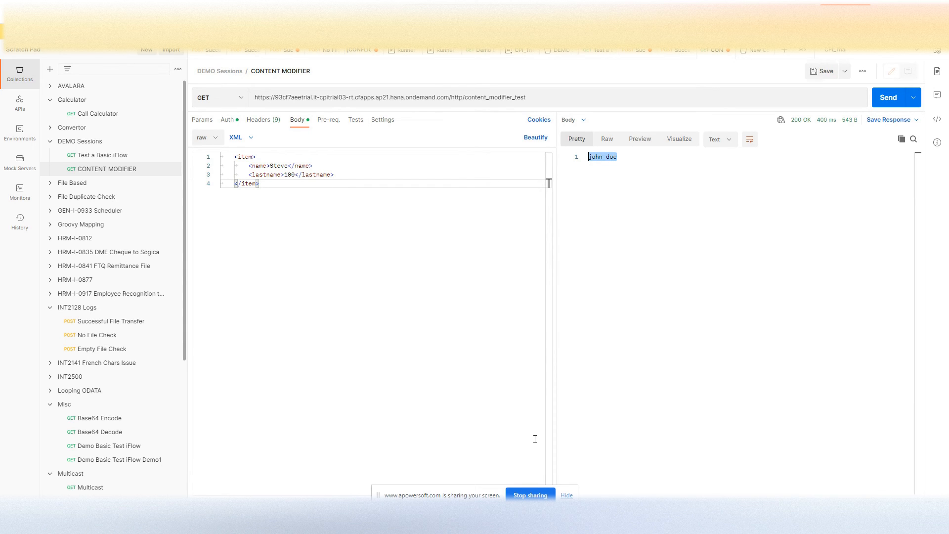
{"action": "key", "text": "alt+Tab"}
{"action": "left_click", "coordinate": [535, 439]}
{"action": "key", "text": "BackSpace"}
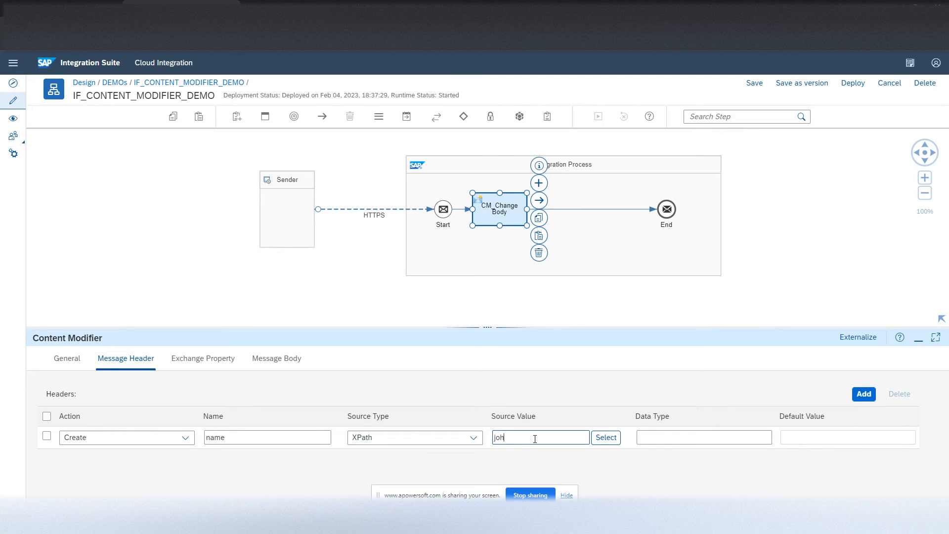
{"action": "key", "text": "BackSpace"}
{"action": "type", "text": "/item/name"}
{"action": "left_click", "coordinate": [696, 436]}
{"action": "type", "text": "java"}
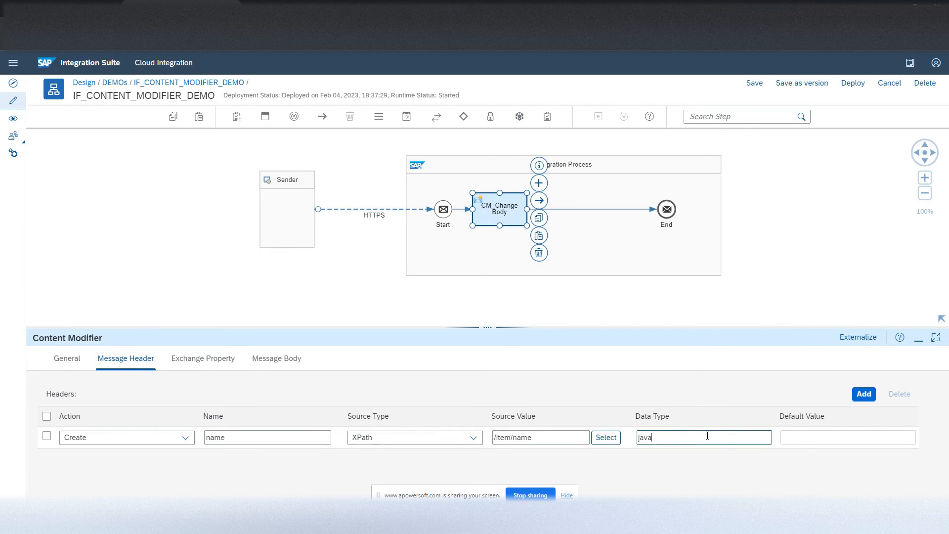
{"action": "type", "text": ".lang.String"}
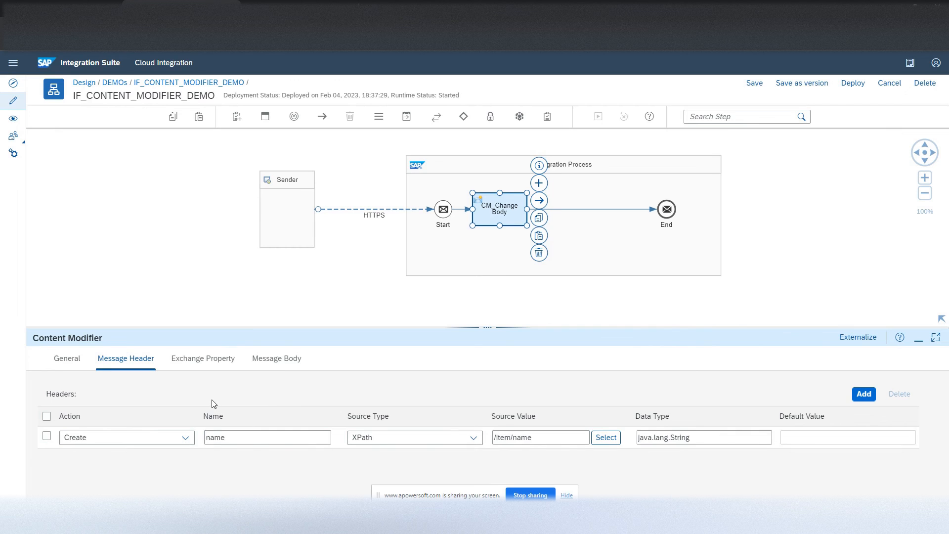
Source the lastname exchange property from XPath /item/lastname with data type java.lang.String
{"action": "left_click", "coordinate": [221, 360]}
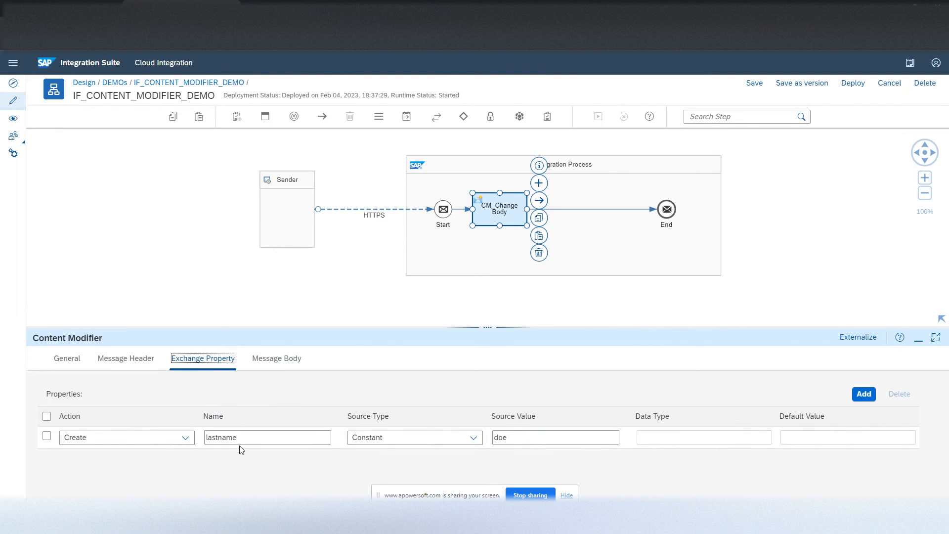
{"action": "left_click", "coordinate": [421, 439]}
{"action": "left_click", "coordinate": [376, 418]}
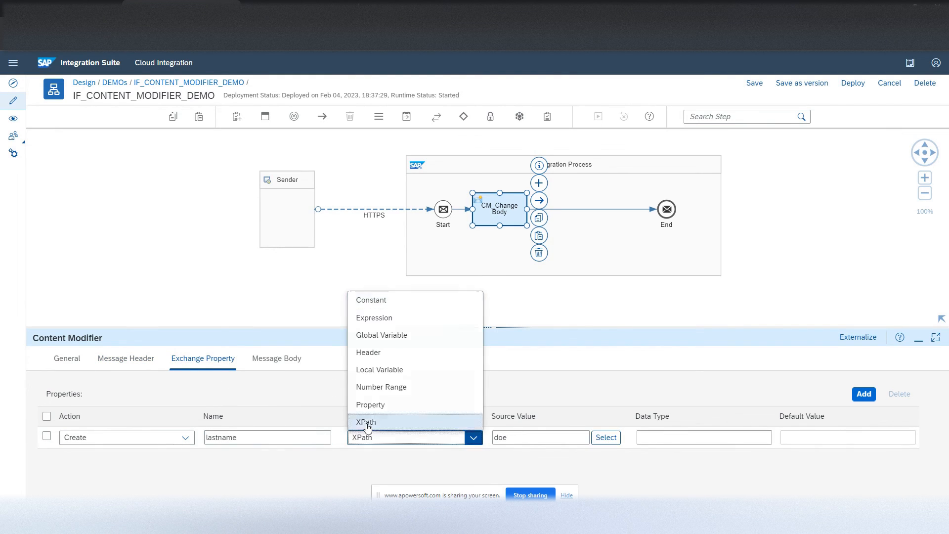
{"action": "left_click", "coordinate": [535, 437]}
{"action": "double_click", "coordinate": [535, 438]}
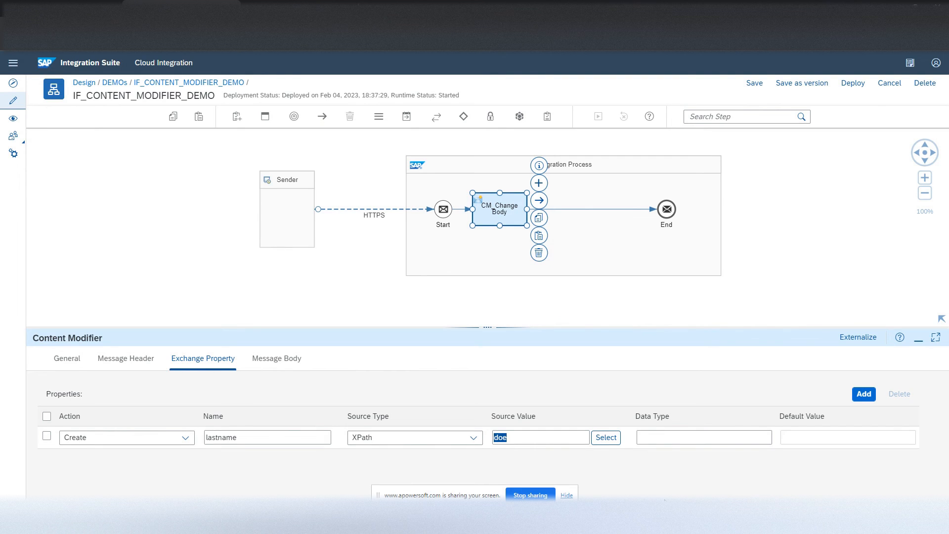
{"action": "type", "text": "/item/lastname"}
{"action": "left_click", "coordinate": [734, 437]}
{"action": "type", "text": "j"}
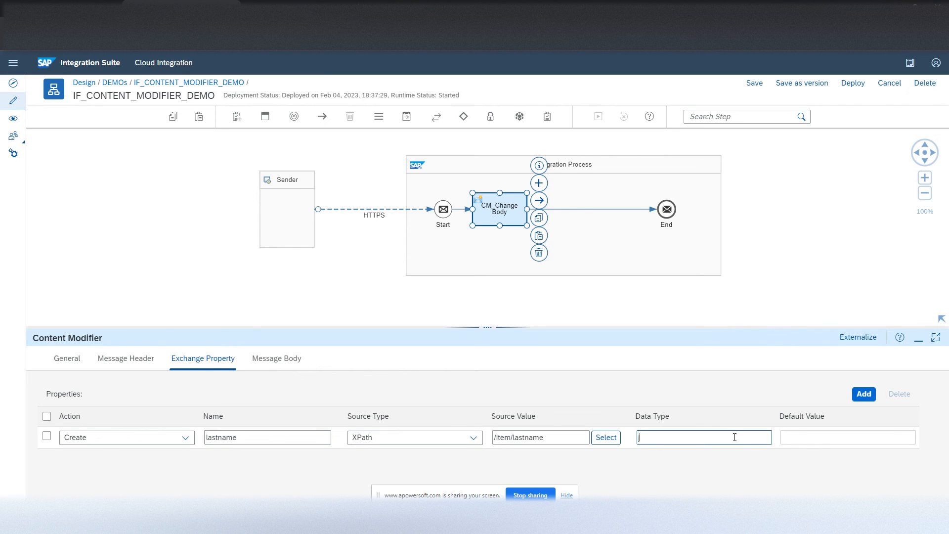
{"action": "type", "text": "ava.lang.String"}
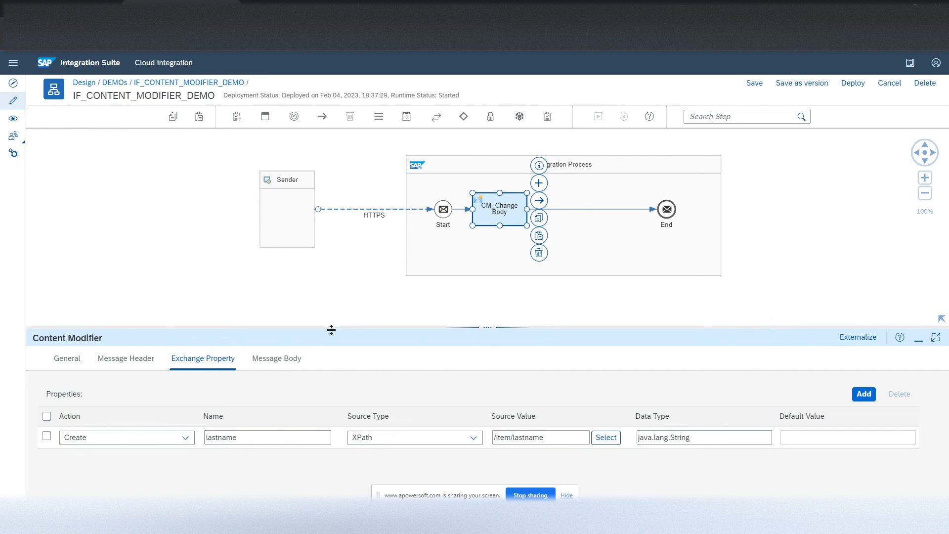
Check the Content Modifier's message body expression and redeploy IF_CONTENT_MODIFIER_DEMO
{"action": "left_click", "coordinate": [277, 361]}
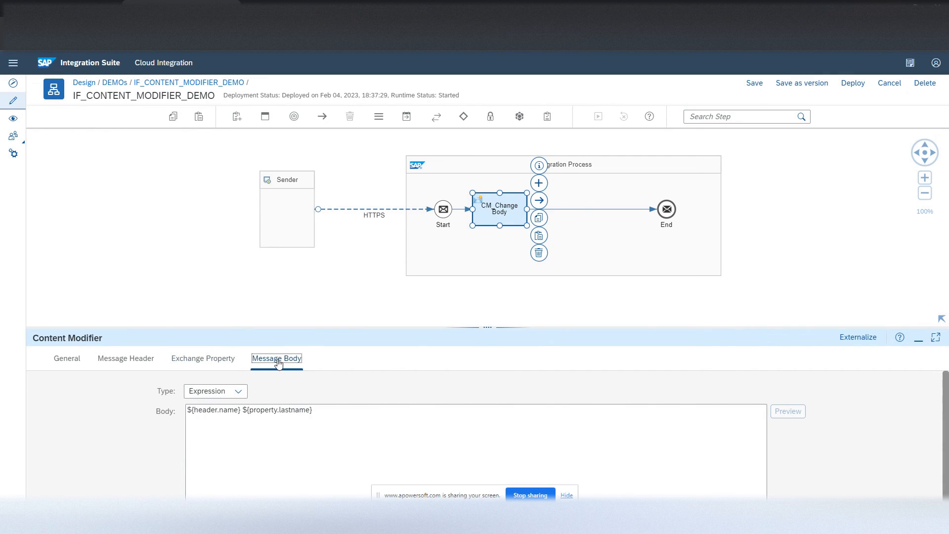
{"action": "left_click", "coordinate": [363, 412]}
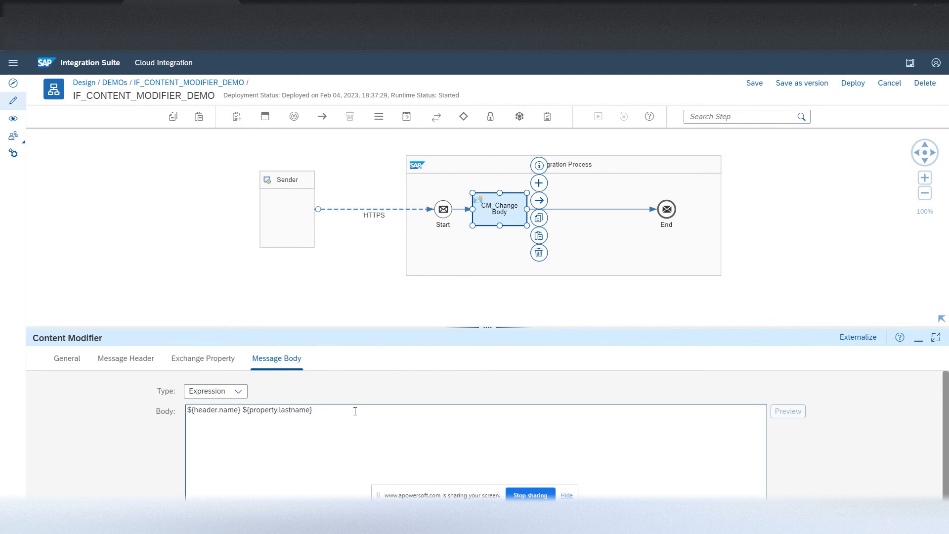
{"action": "left_click", "coordinate": [852, 85]}
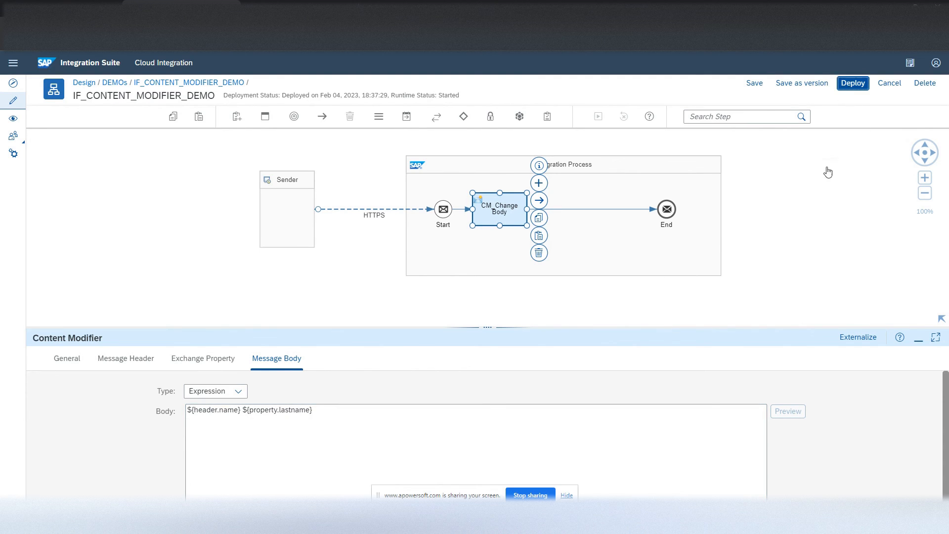
{"action": "left_click", "coordinate": [613, 306]}
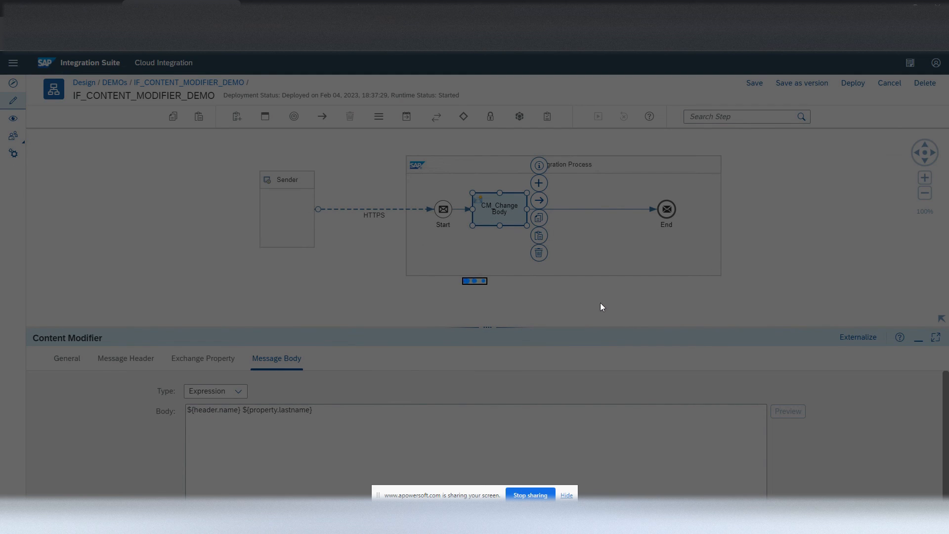
{"action": "left_click", "coordinate": [557, 304]}
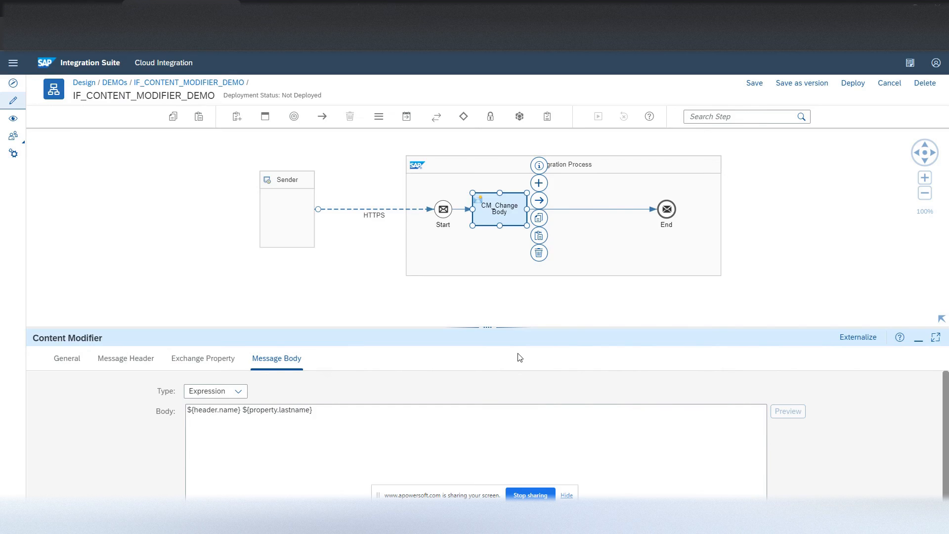
Resend the CONTENT MODIFIER request in Postman several times, and return to the Content Modifier's exchange property in Cloud Integration
{"action": "key", "text": "alt+Tab"}
{"action": "left_click", "coordinate": [893, 101]}
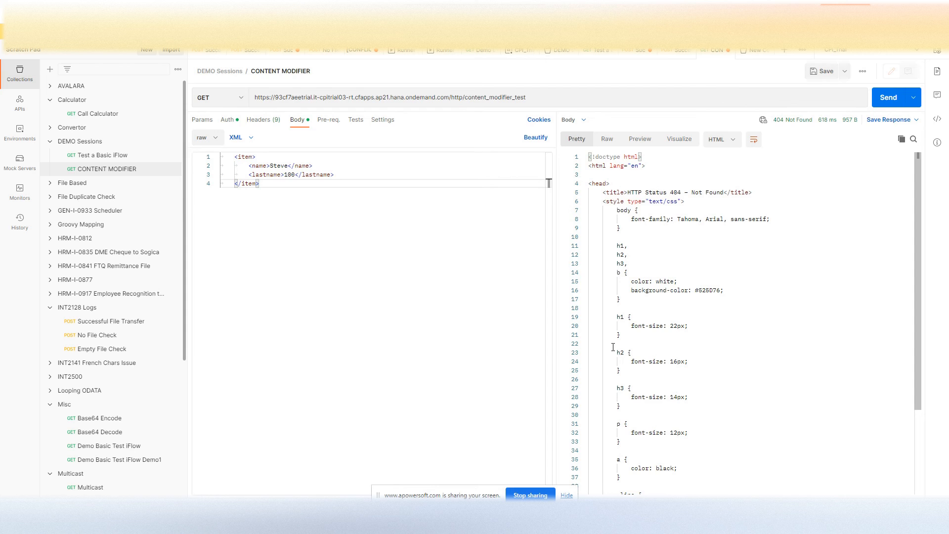
{"action": "left_click", "coordinate": [895, 97]}
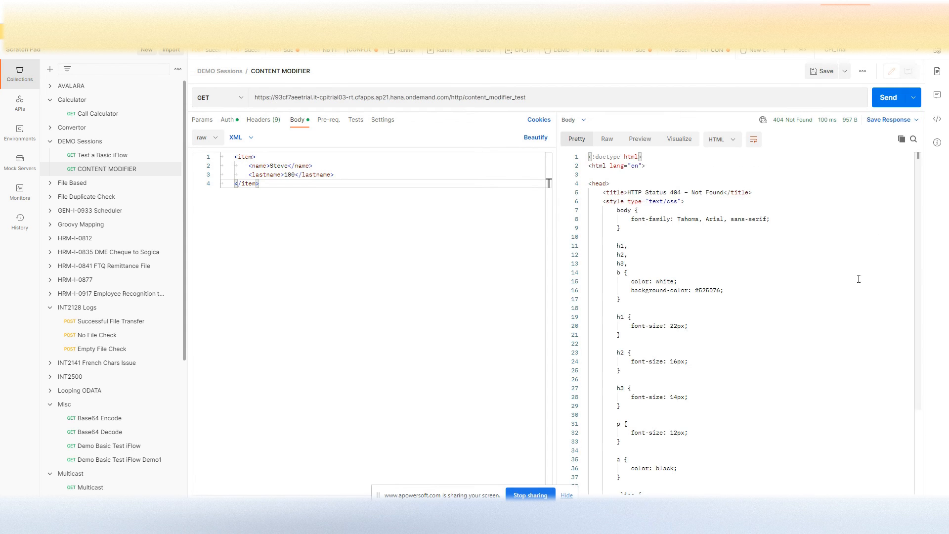
{"action": "left_click", "coordinate": [881, 98]}
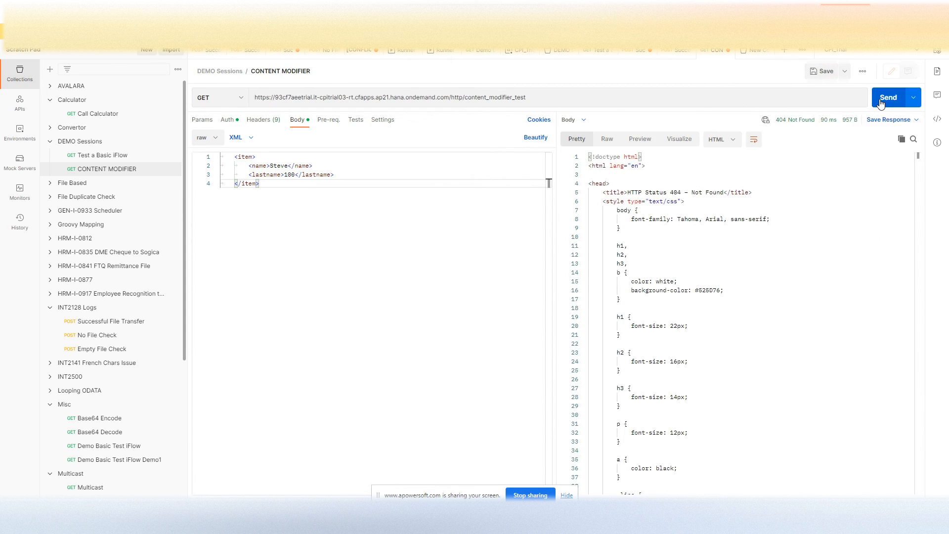
{"action": "left_click", "coordinate": [880, 100]}
{"action": "key", "text": "alt+Tab"}
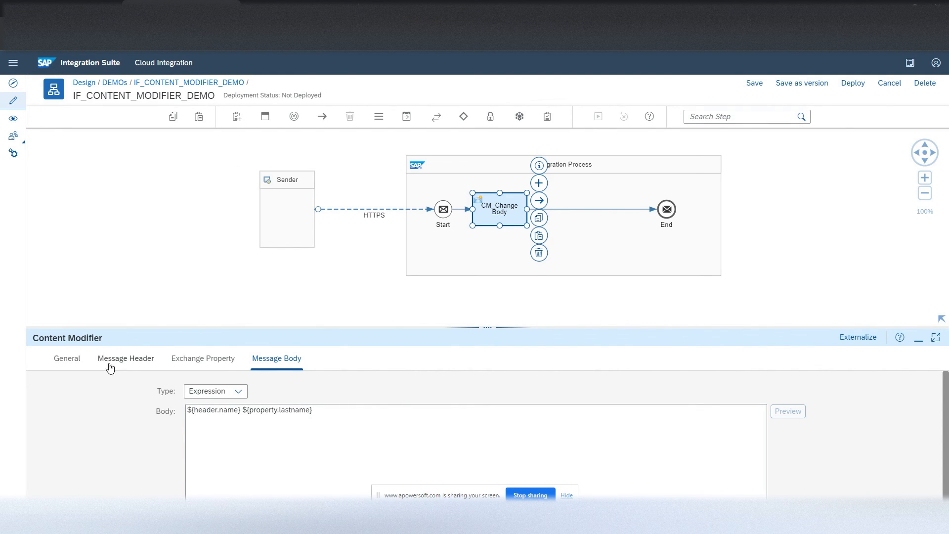
{"action": "left_click", "coordinate": [197, 361]}
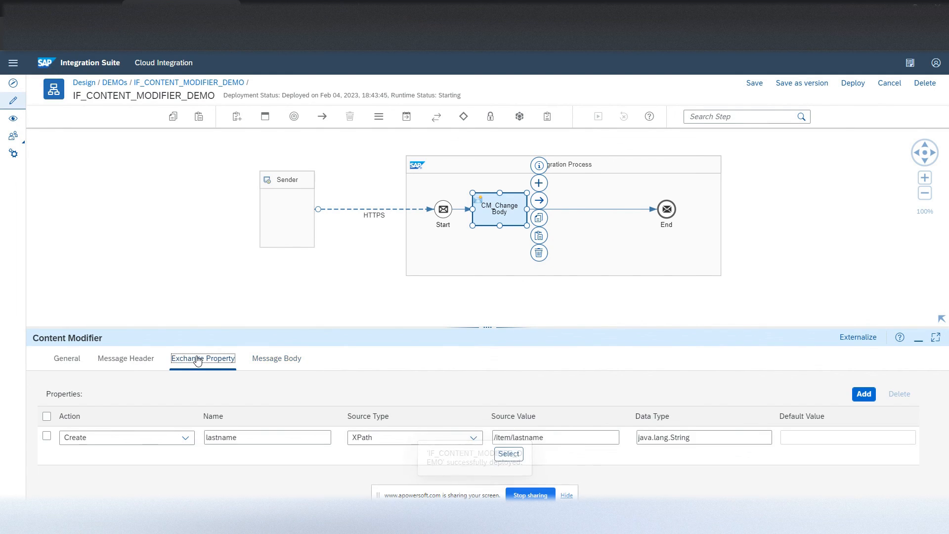
Compare the Content Modifier's message header and exchange property definitions that read from XPath
{"action": "left_click", "coordinate": [142, 362]}
{"action": "left_click", "coordinate": [182, 360]}
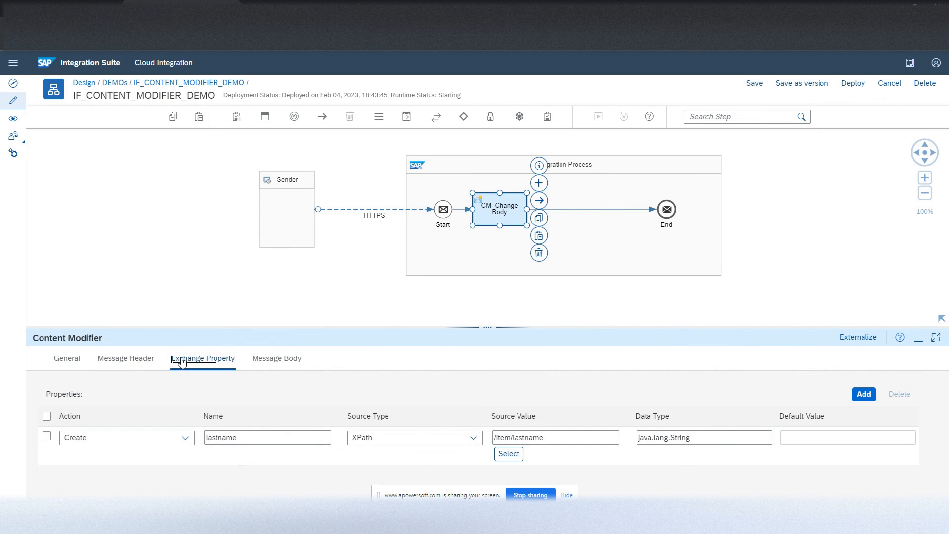
{"action": "left_click", "coordinate": [148, 361]}
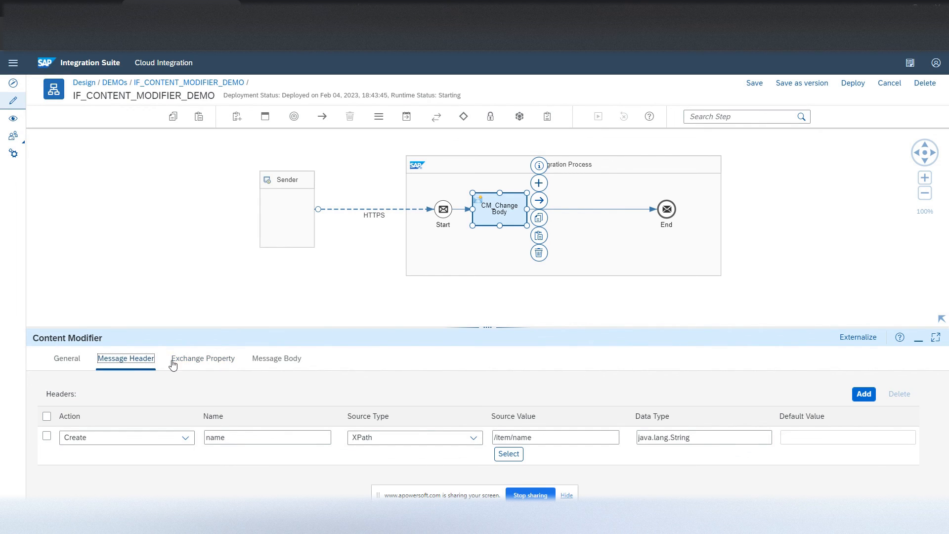
{"action": "left_click", "coordinate": [184, 362]}
{"action": "left_click", "coordinate": [134, 363]}
{"action": "left_click", "coordinate": [176, 362]}
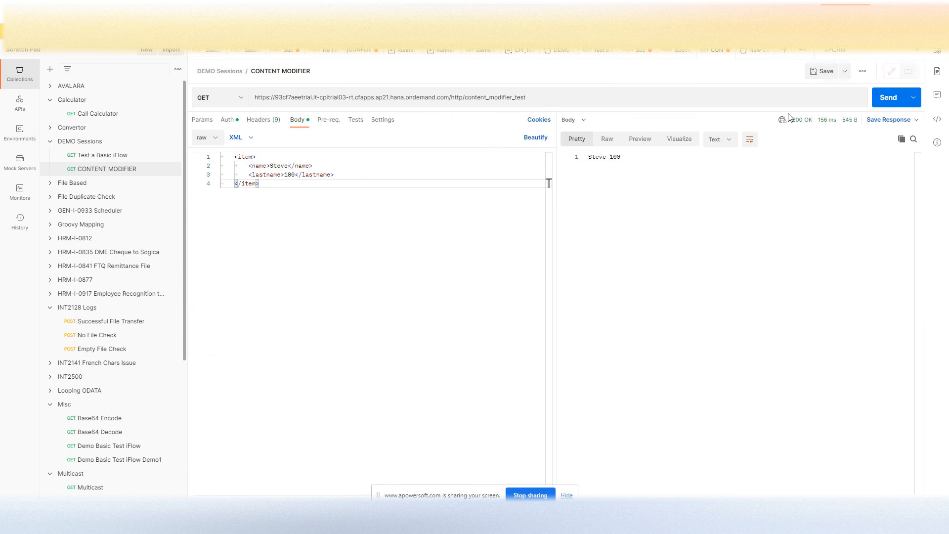
Switch to Postman, replace the lastname value in the CONTENT MODIFIER request's XML payload with a text surname, and send the request
{"action": "left_click", "coordinate": [424, 524]}
{"action": "left_click_drag", "start_coordinate": [296, 174], "coordinate": [289, 175]}
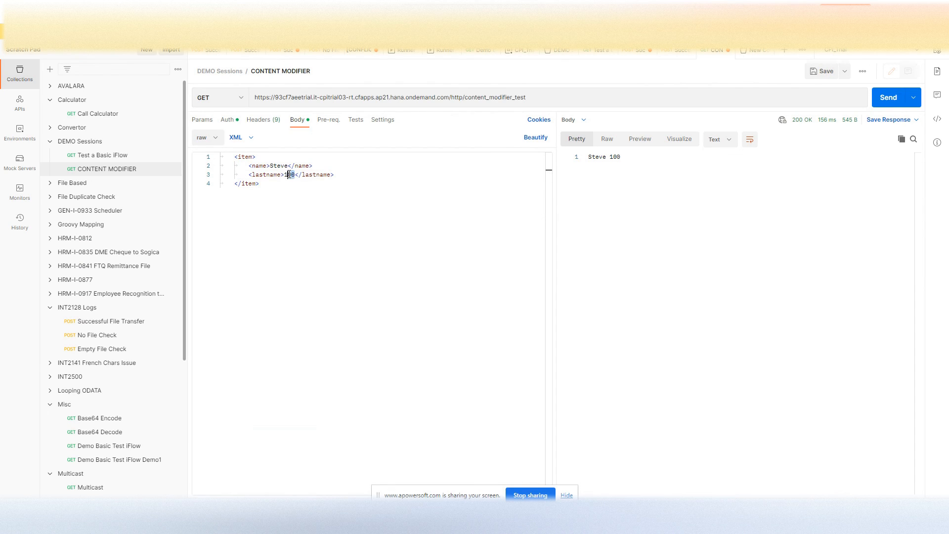
{"action": "key", "text": "BackSpace"}
{"action": "key", "text": "BackSpace"}
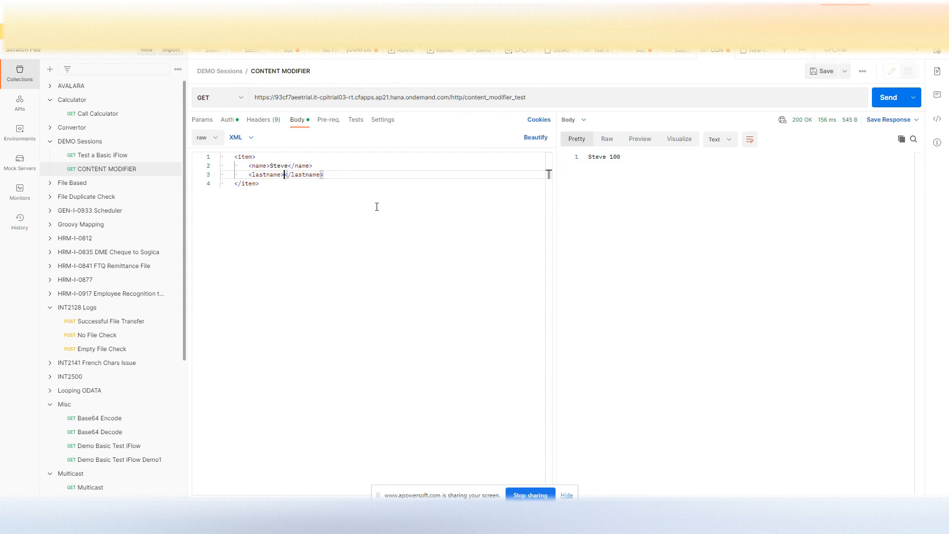
{"action": "type", "text": "Chandler"}
{"action": "left_click", "coordinate": [376, 207]}
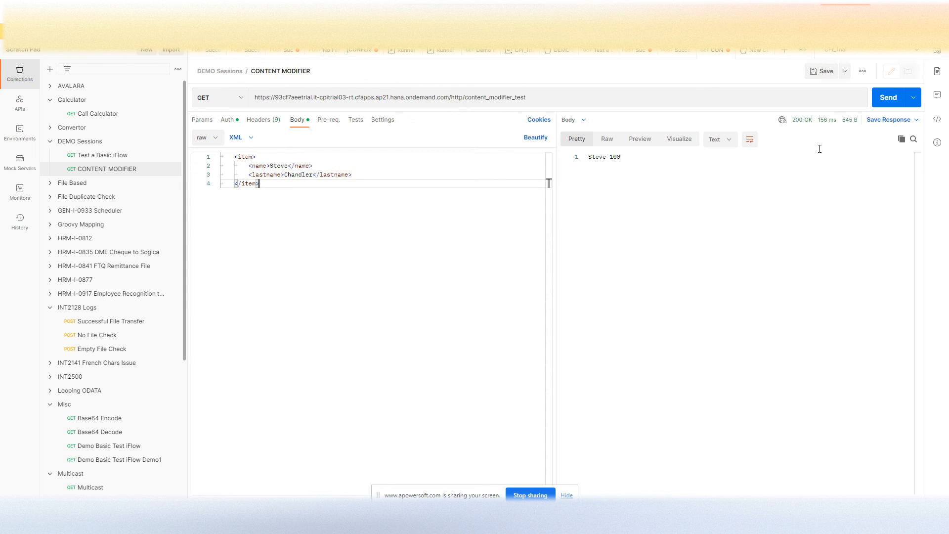
{"action": "left_click", "coordinate": [888, 97]}
Return to Cloud Integration, recheck the name header and lastname exchange property, and show the integration flow's general properties
{"action": "key", "text": "alt+Tab"}
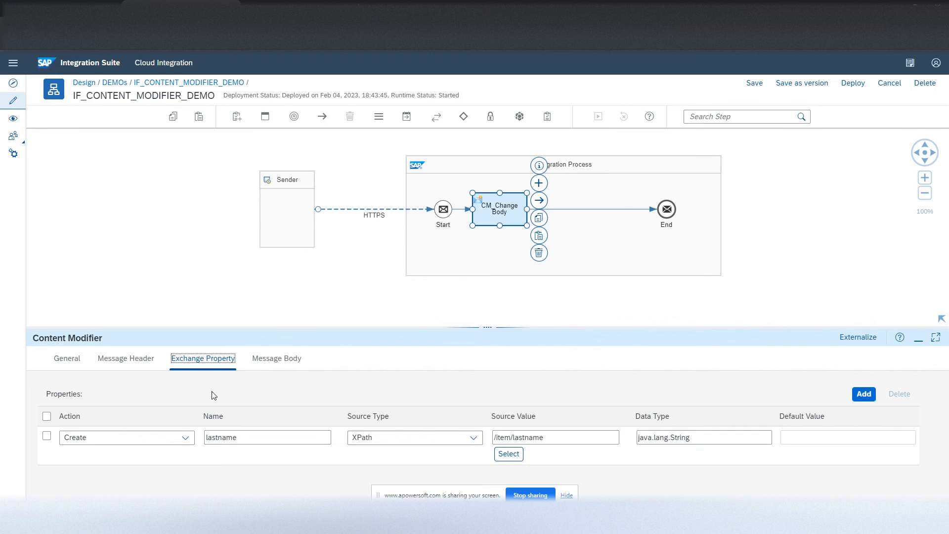
{"action": "left_click", "coordinate": [146, 368]}
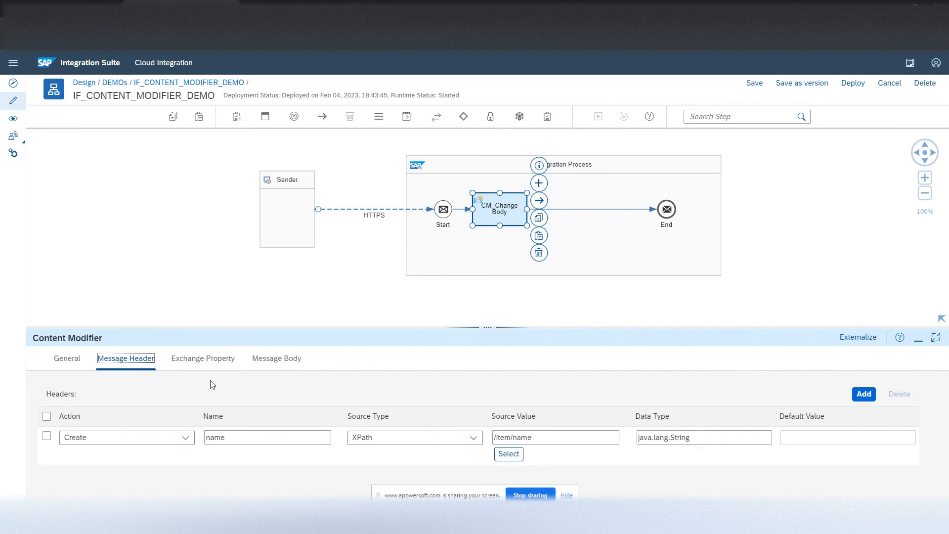
{"action": "left_click", "coordinate": [229, 367]}
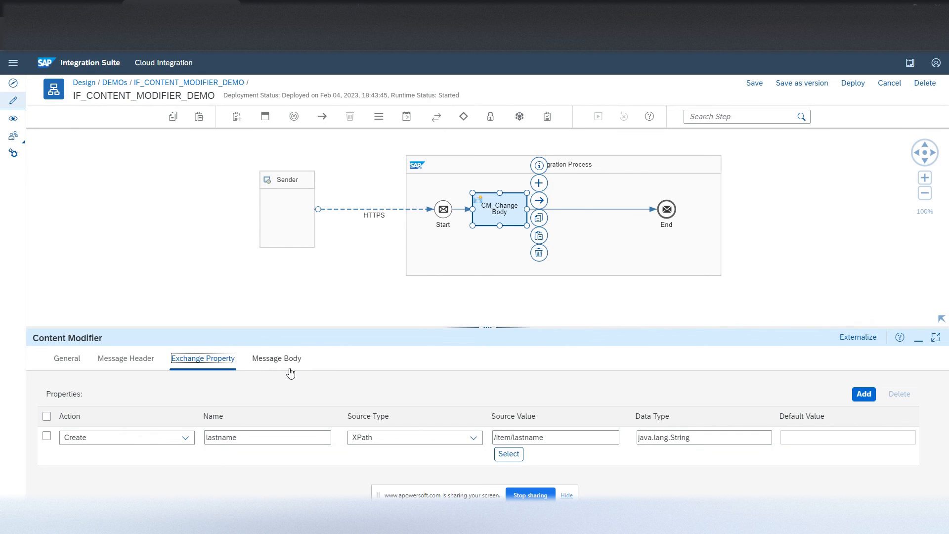
{"action": "left_click", "coordinate": [627, 309]}
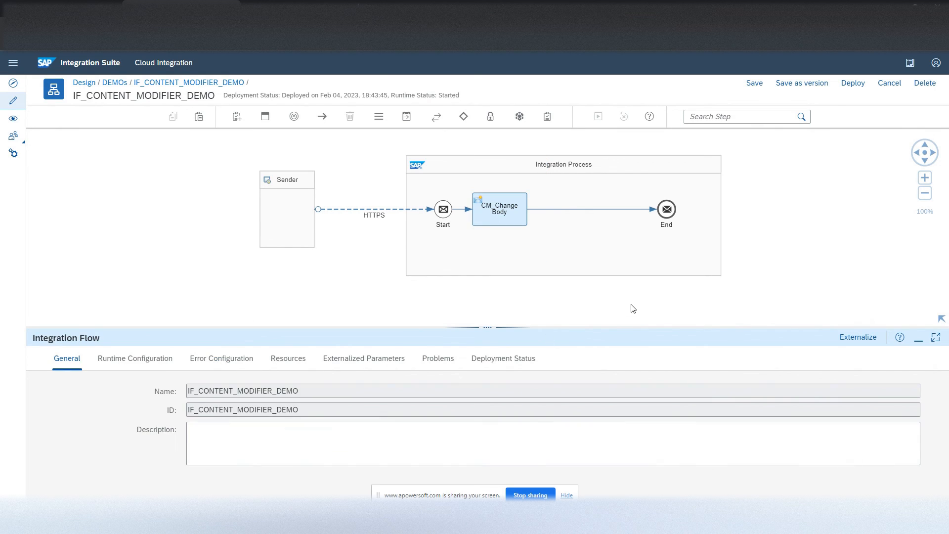